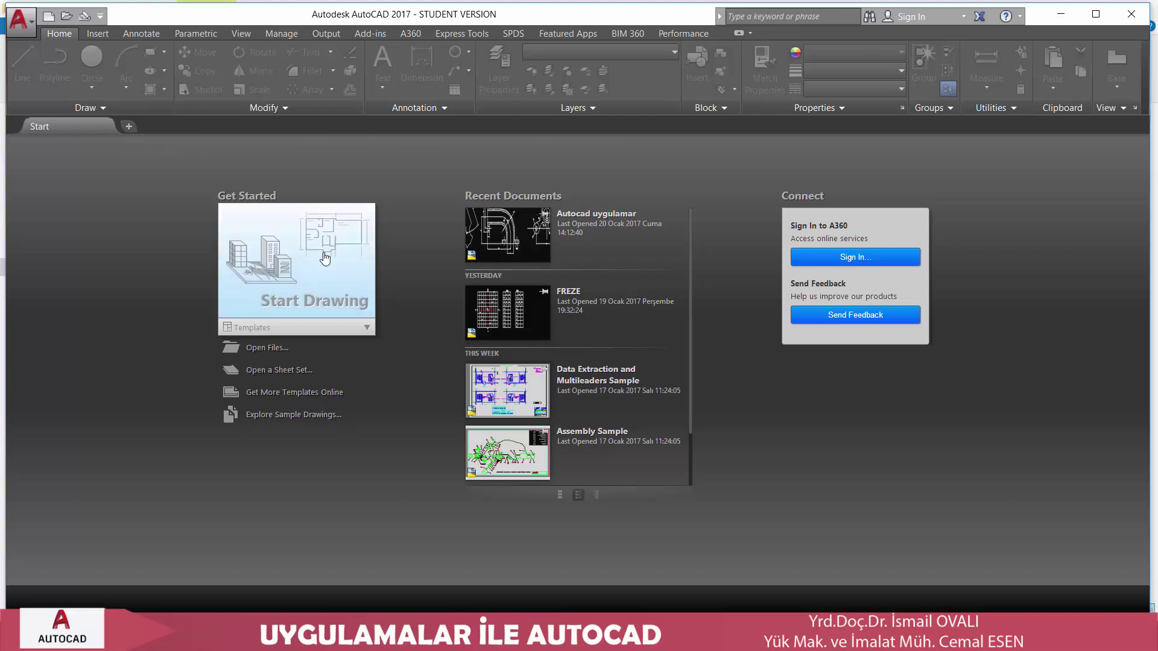
Create the new blank drawing Drawing9.dwg from the Start tab.
{"action": "left_click", "coordinate": [128, 128]}
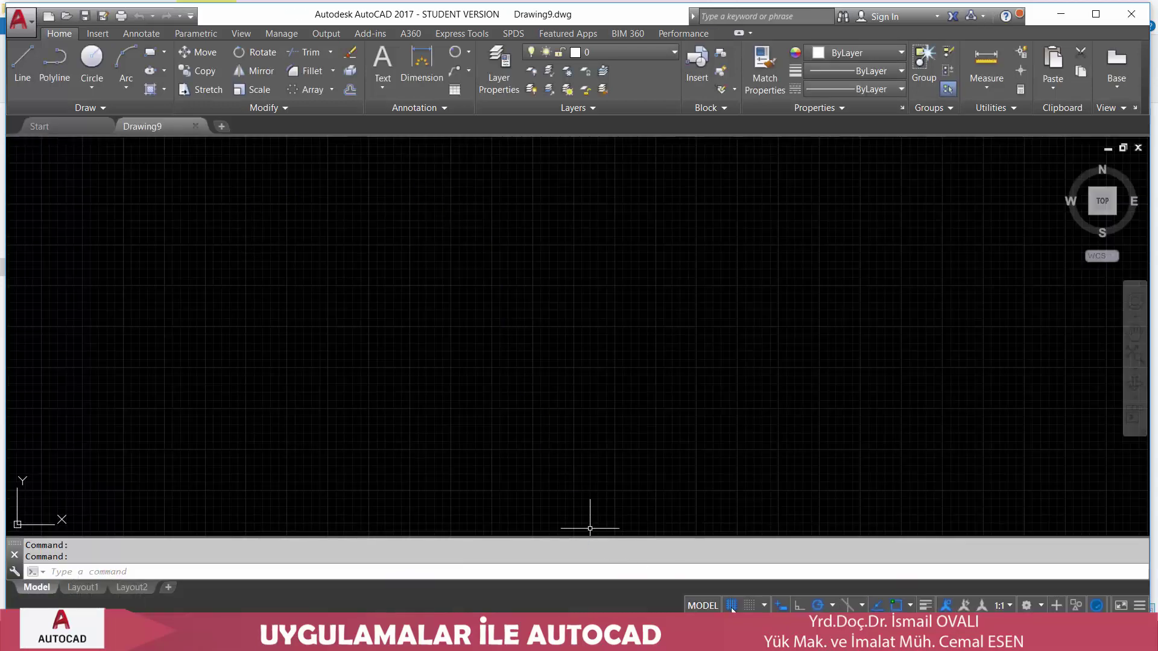
Turn off the grid and zoom to show the whole drawing area (Z, A).
{"action": "left_click", "coordinate": [732, 607]}
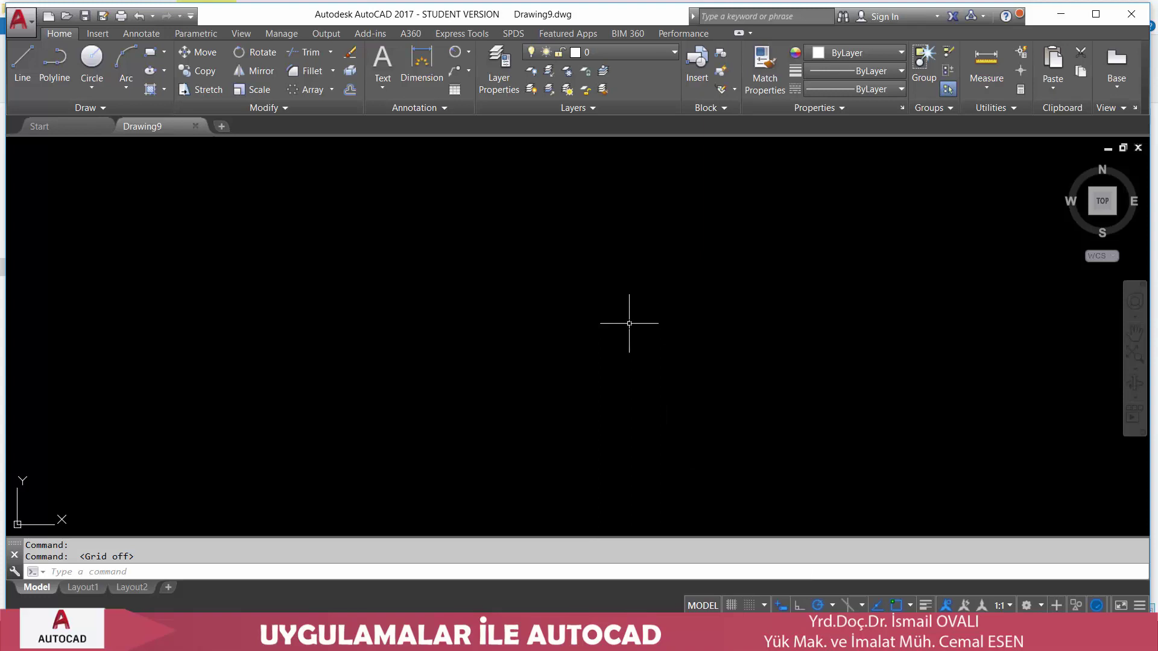
{"action": "type", "text": "z"}
{"action": "key", "text": "Return"}
{"action": "type", "text": "a"}
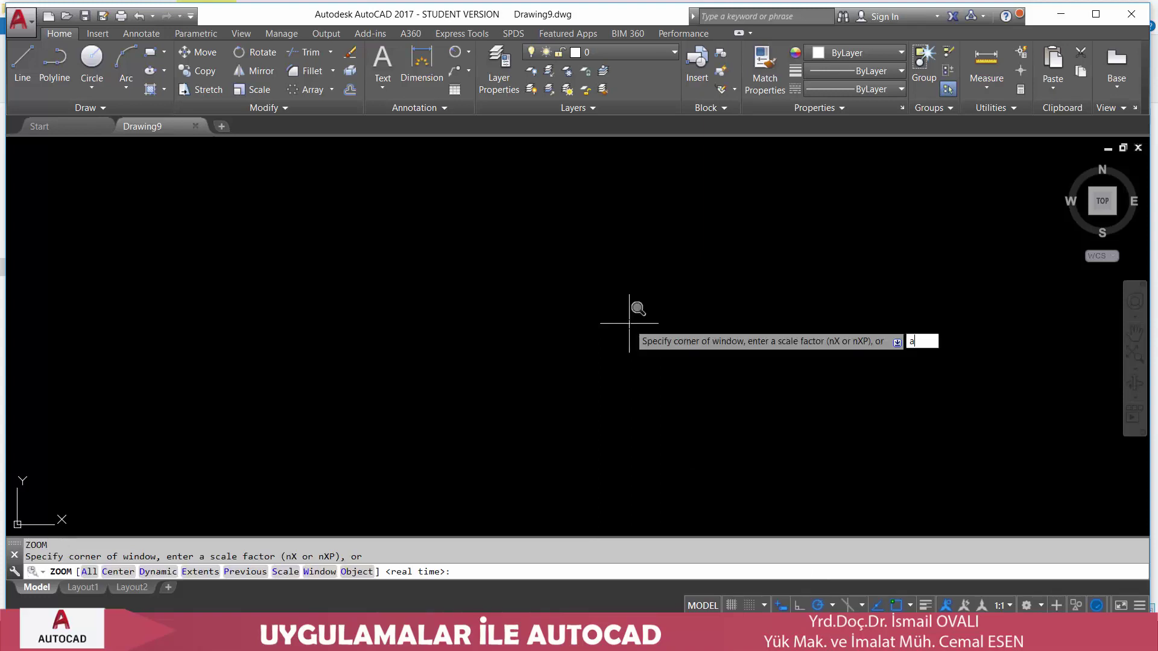
{"action": "key", "text": "Return"}
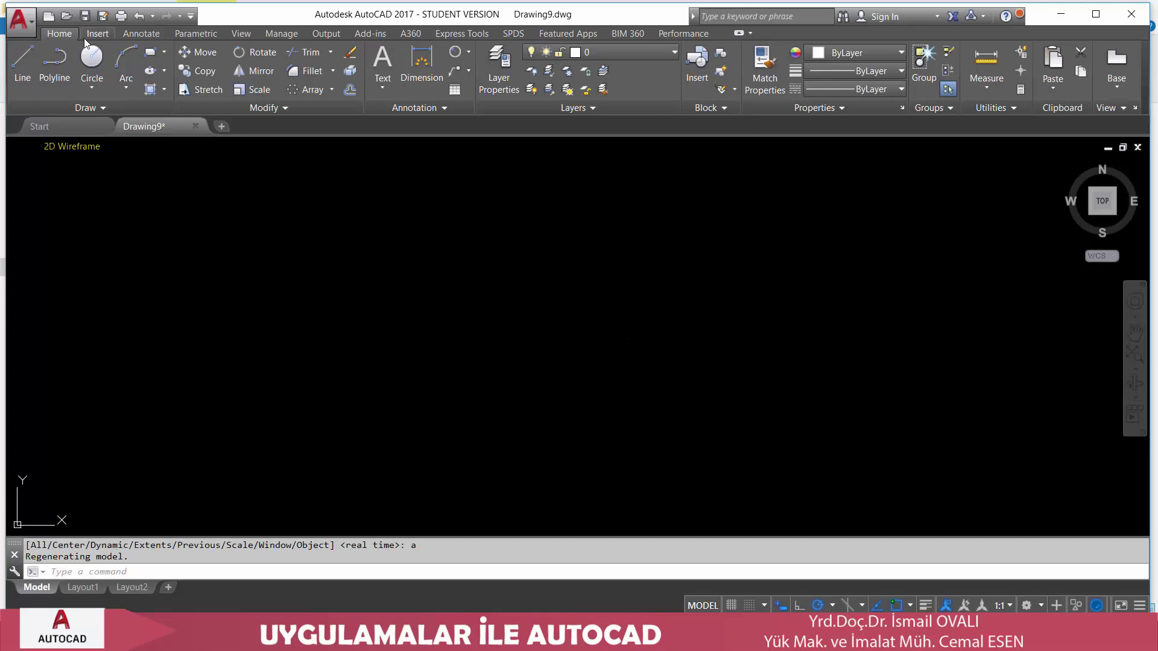
Attach the reference image 49.jpg near the origin at scale 1.5.
{"action": "left_click", "coordinate": [97, 33]}
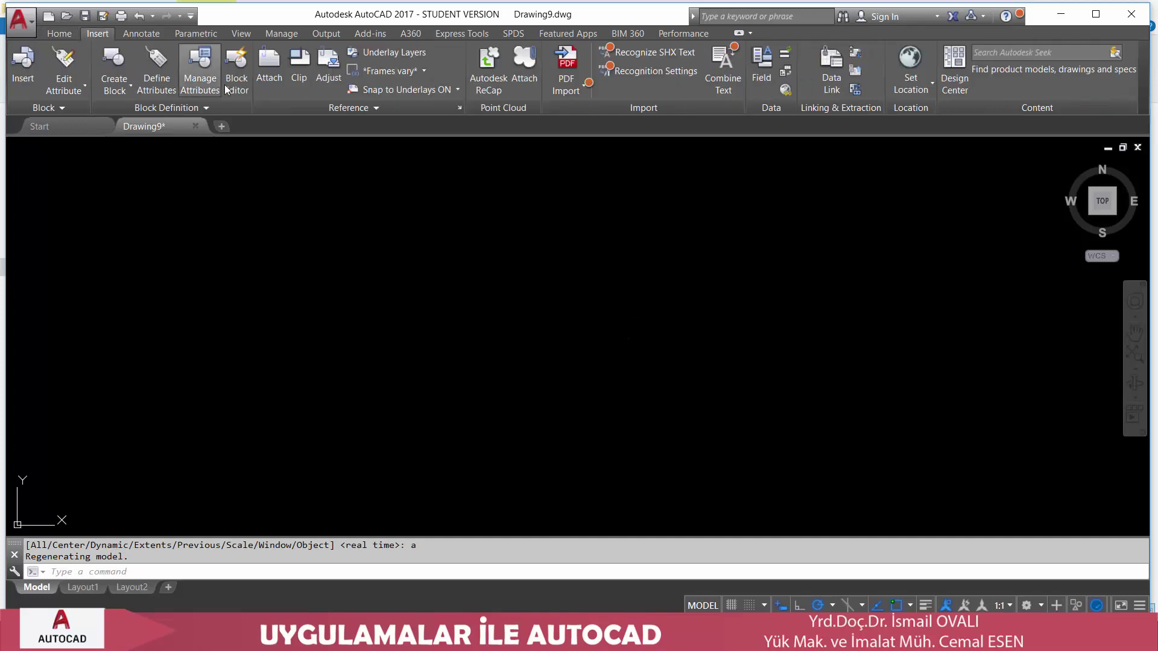
{"action": "left_click", "coordinate": [269, 67]}
{"action": "left_click_drag", "start_coordinate": [618, 221], "coordinate": [618, 392]}
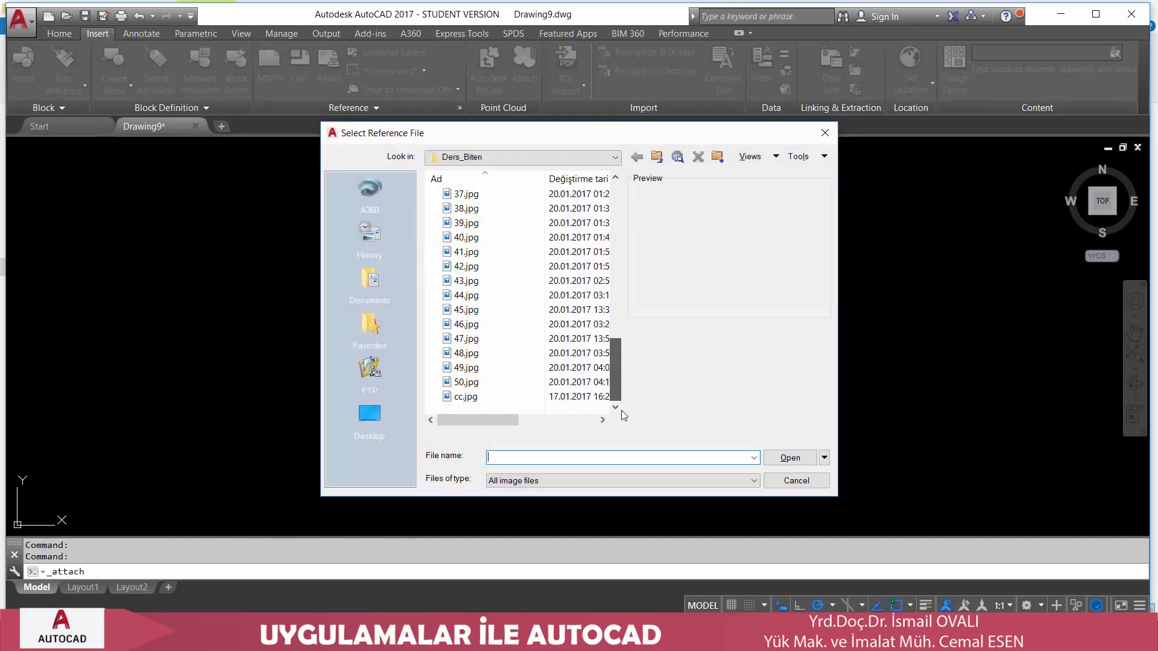
{"action": "left_click", "coordinate": [466, 367]}
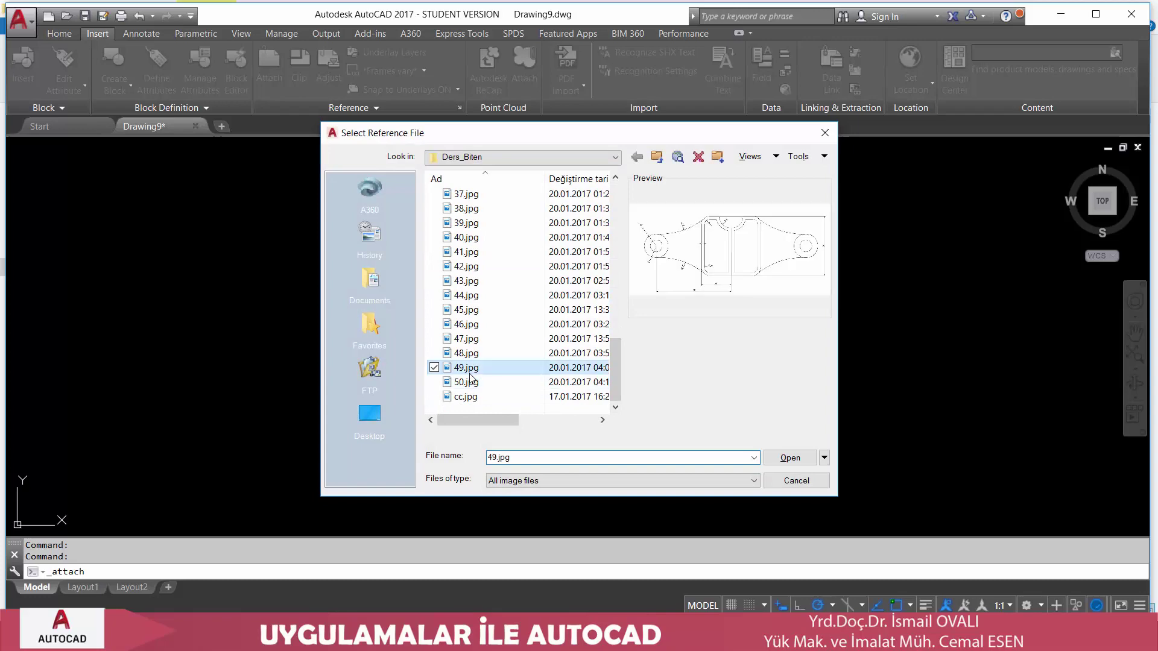
{"action": "left_click", "coordinate": [787, 458]}
{"action": "left_click", "coordinate": [592, 428]}
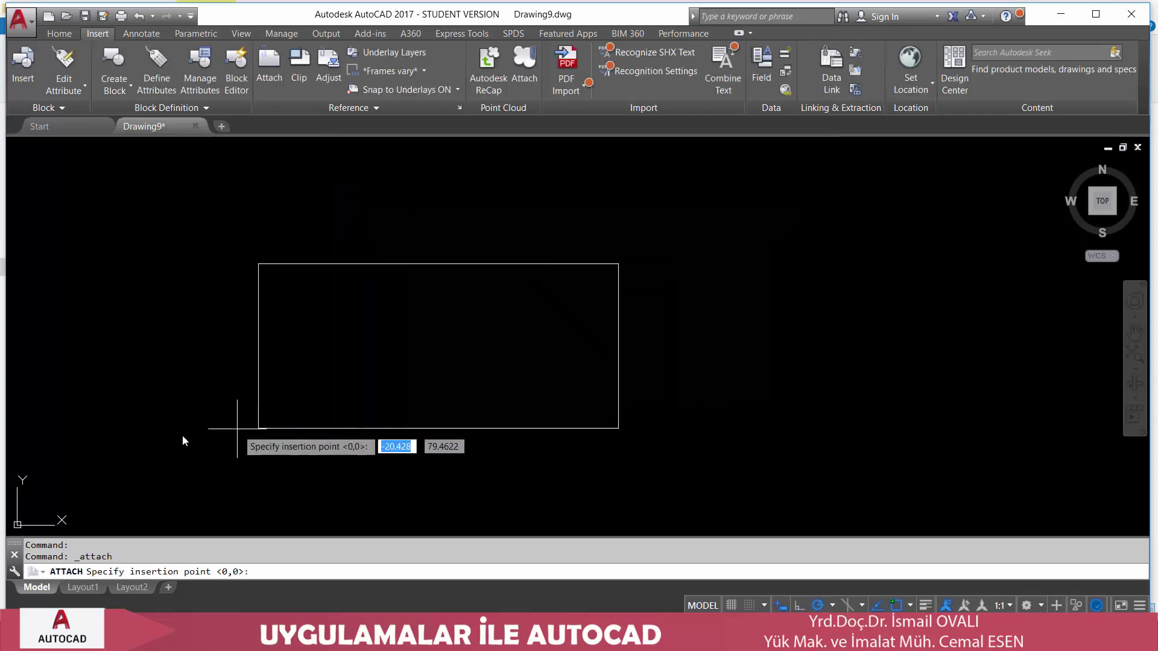
{"action": "left_click", "coordinate": [79, 464]}
{"action": "type", "text": "1."}
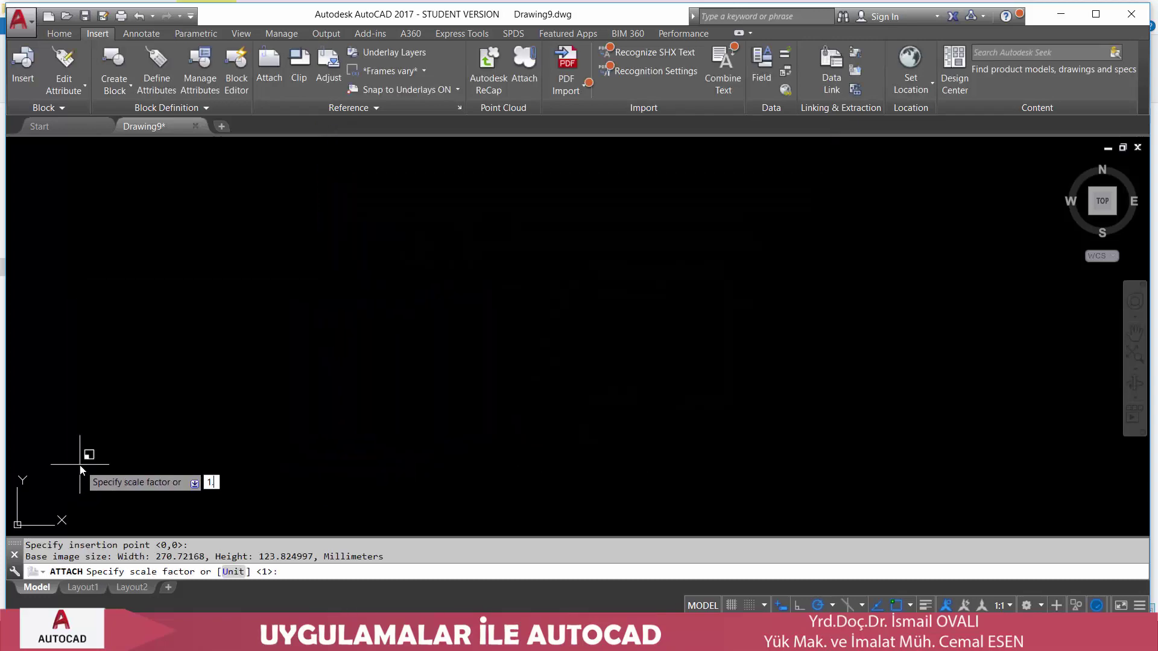
{"action": "type", "text": "5"}
{"action": "key", "text": "Return"}
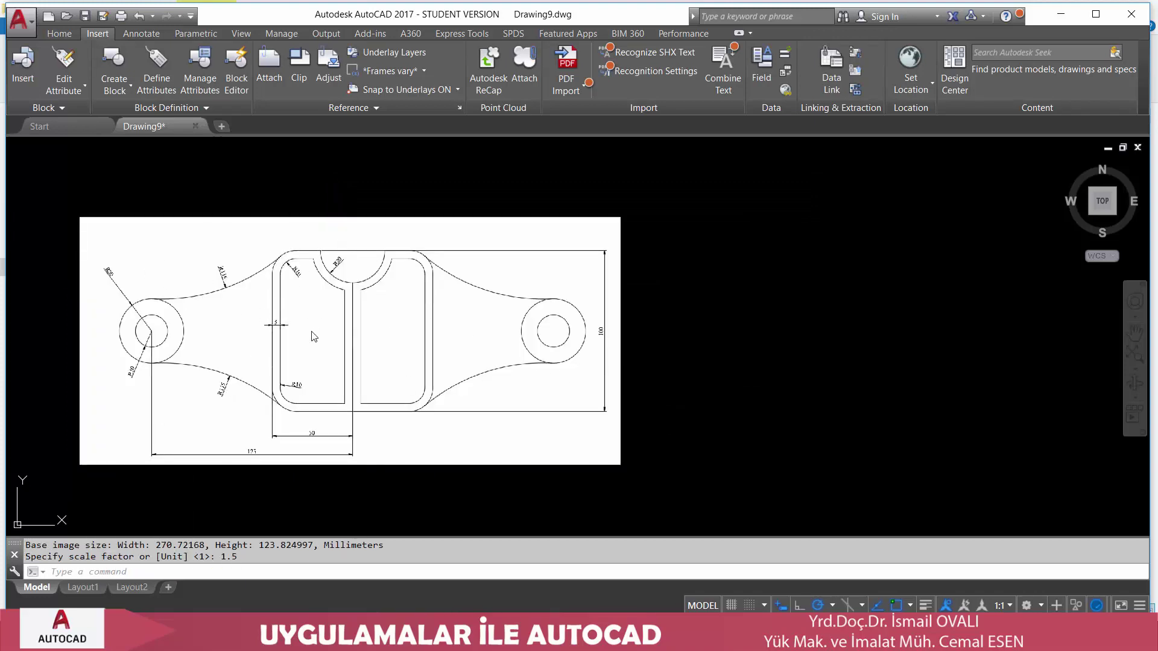
{"action": "scroll", "coordinate": [312, 336], "scroll_direction": "up", "scroll_amount": 2}
{"action": "scroll", "coordinate": [423, 348], "scroll_direction": "down", "scroll_amount": 2}
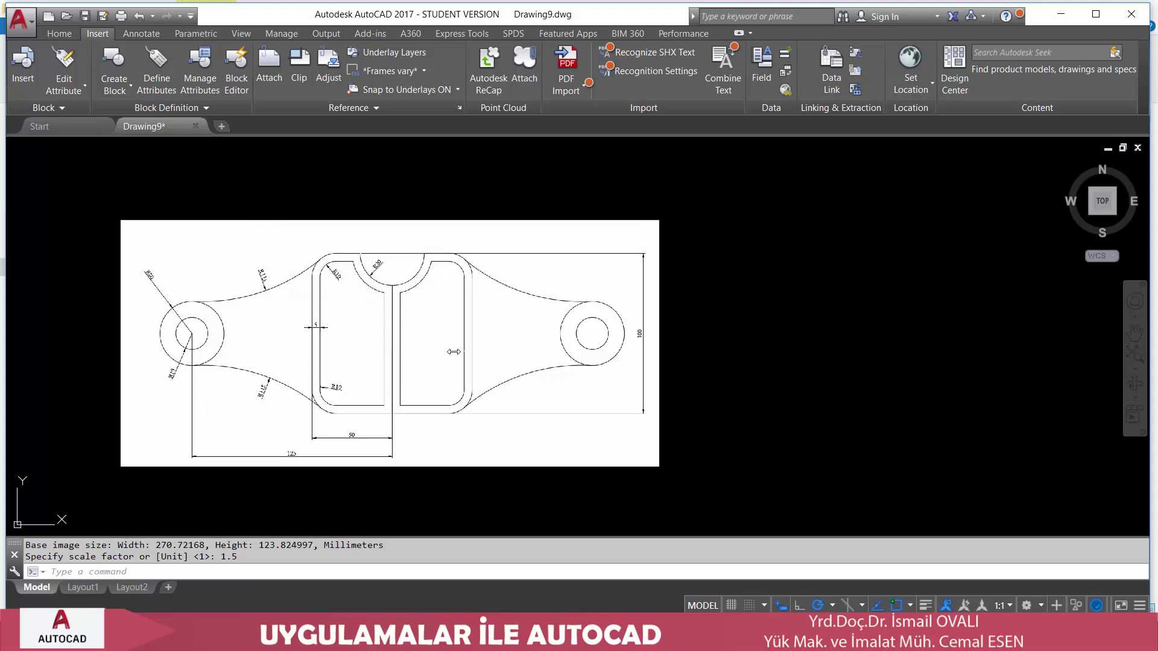
{"action": "scroll", "coordinate": [485, 357], "scroll_direction": "down", "scroll_amount": 2}
{"action": "middle_click_drag", "start_coordinate": [579, 328], "coordinate": [477, 336]}
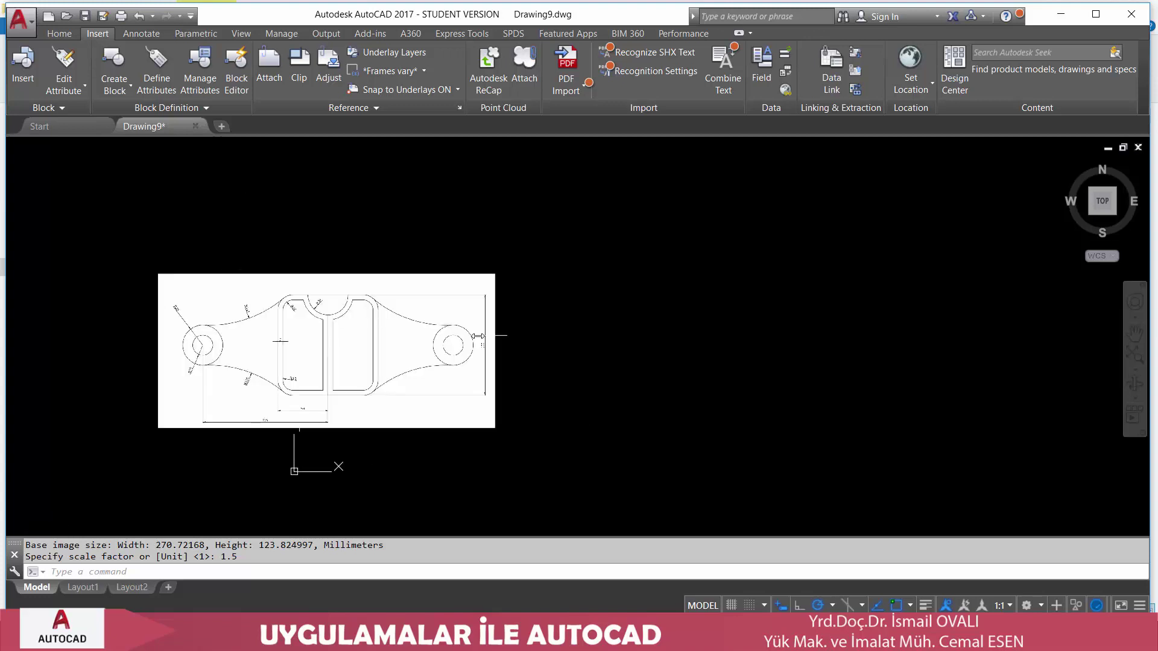
Draw a 50 by 100 rectangle to the right of the reference image.
{"action": "type", "text": "rec"}
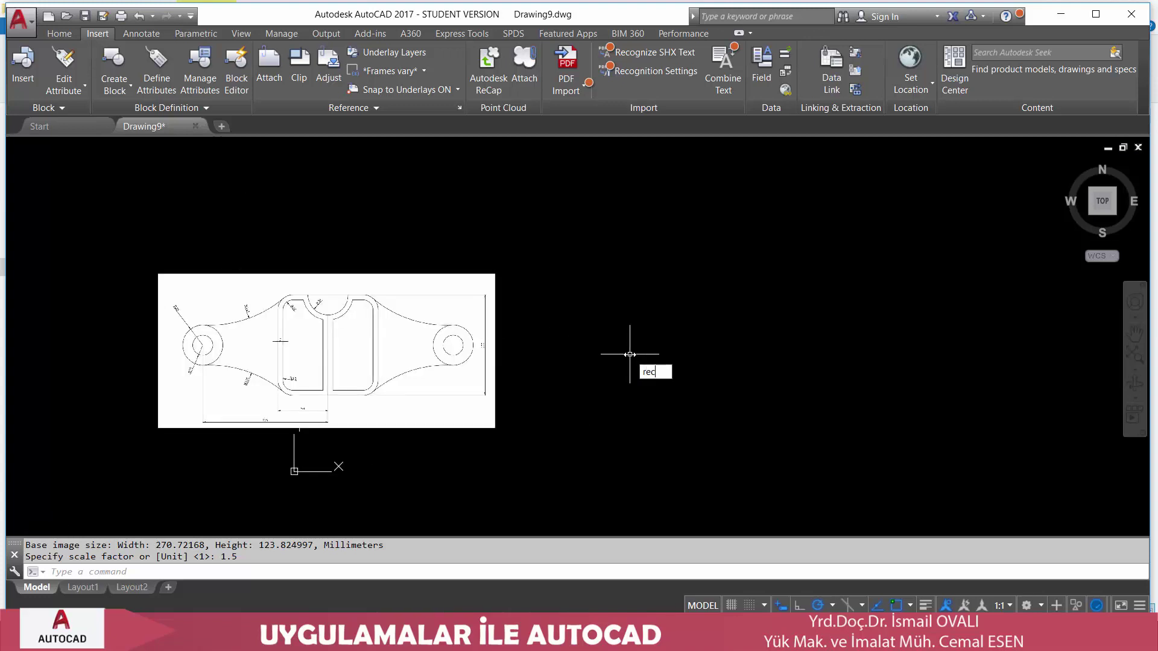
{"action": "key", "text": "Return"}
{"action": "left_click", "coordinate": [628, 411]}
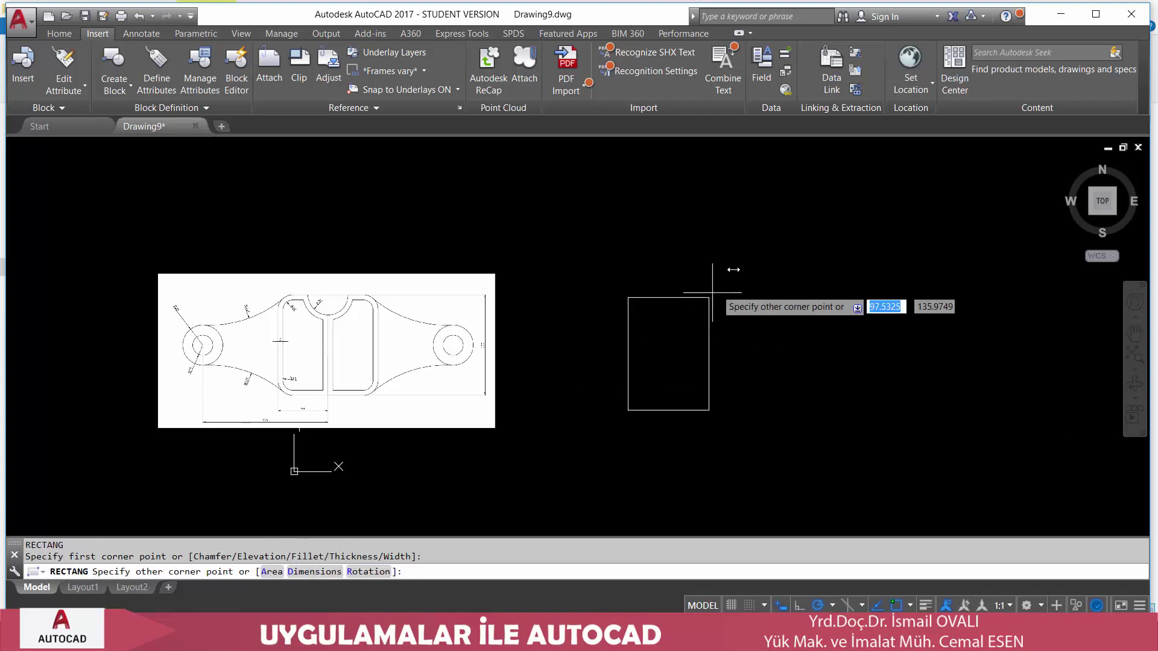
{"action": "type", "text": "@"}
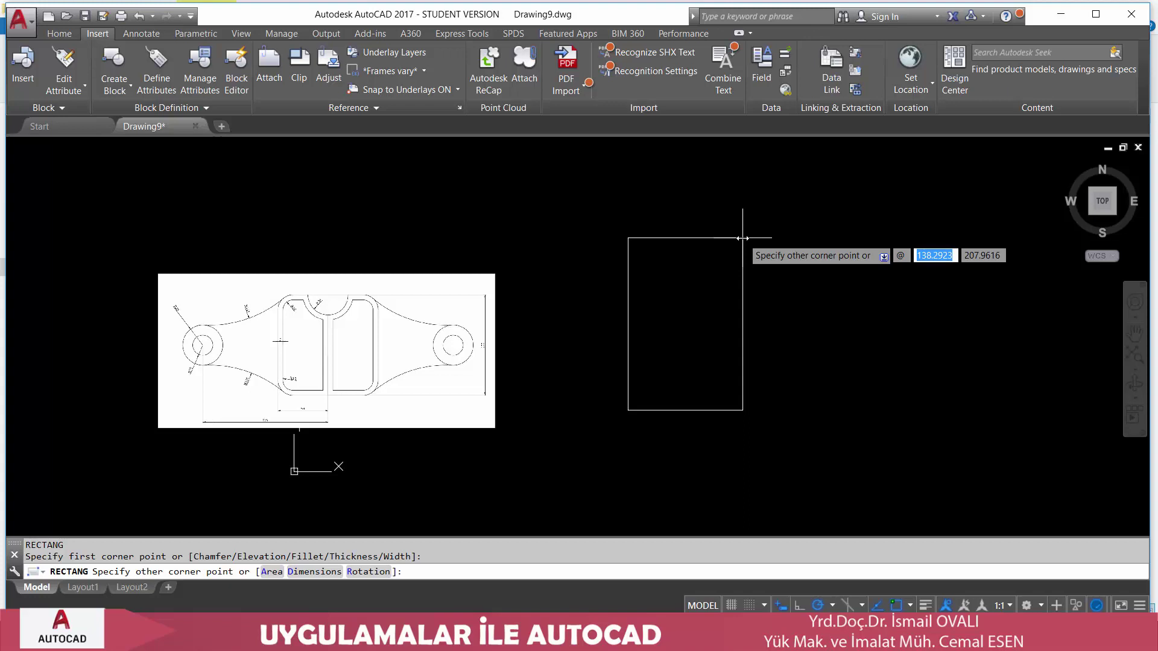
{"action": "type", "text": "5"}
{"action": "type", "text": "0"}
{"action": "key", "text": "Tab"}
{"action": "type", "text": "10"}
{"action": "key", "text": "Return"}
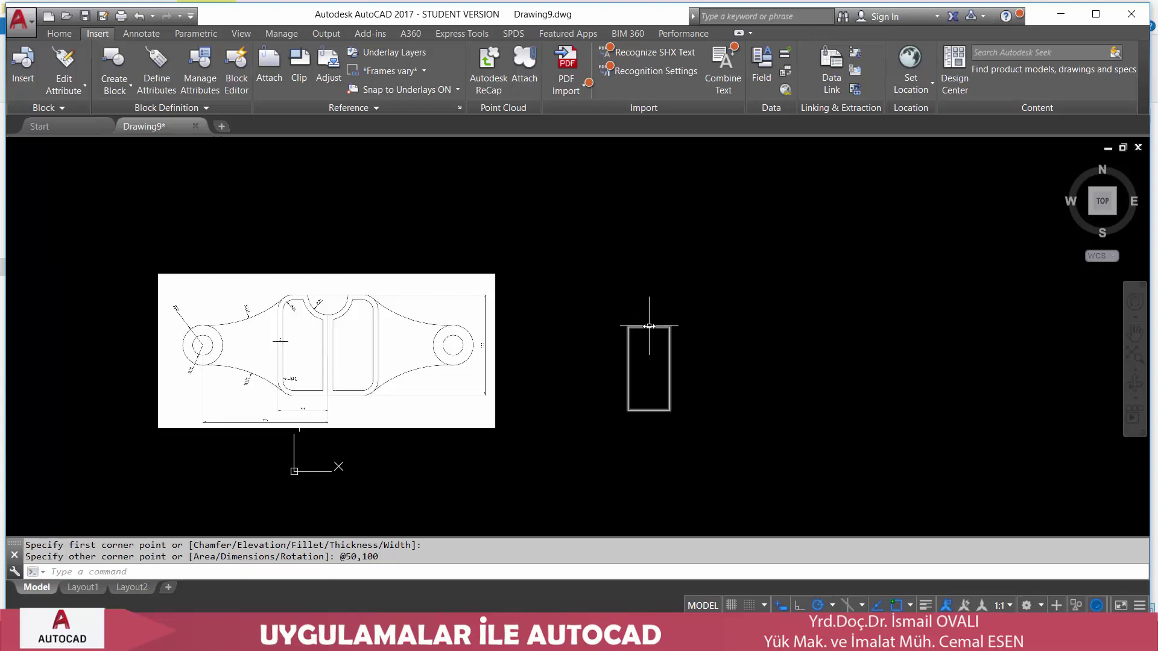
{"action": "type", "text": "c"}
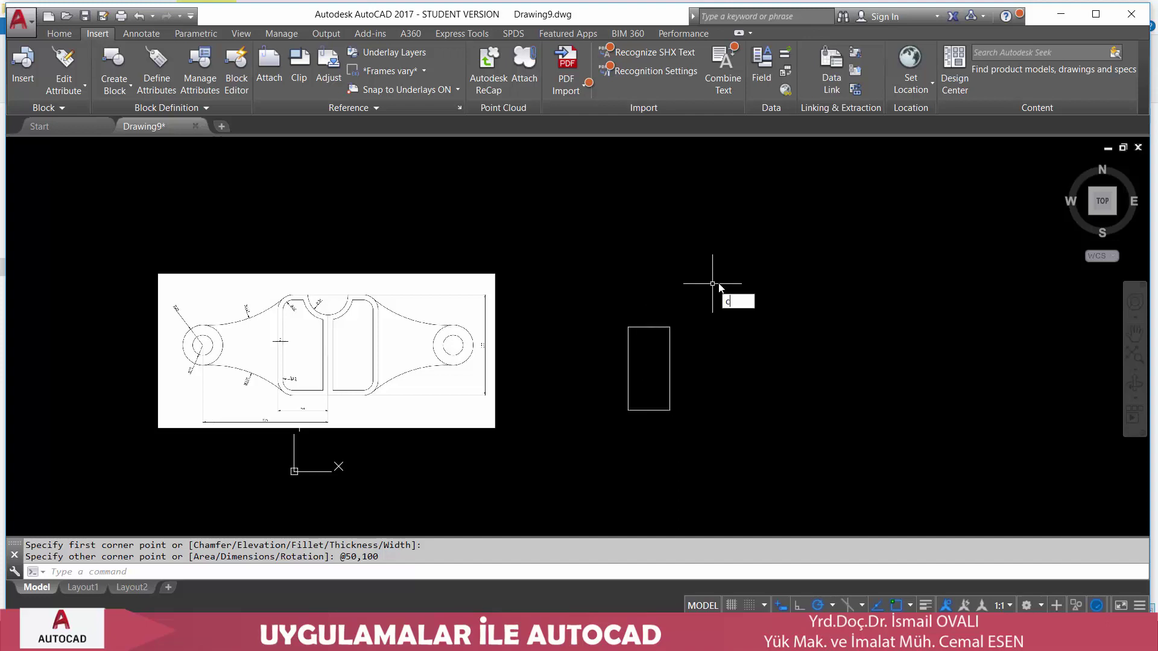
{"action": "key", "text": "Return"}
Draw a radius-20 circle centred on the rectangle's top-right corner.
{"action": "left_click", "coordinate": [669, 327]}
{"action": "scroll", "coordinate": [678, 312], "scroll_direction": "up", "scroll_amount": 2}
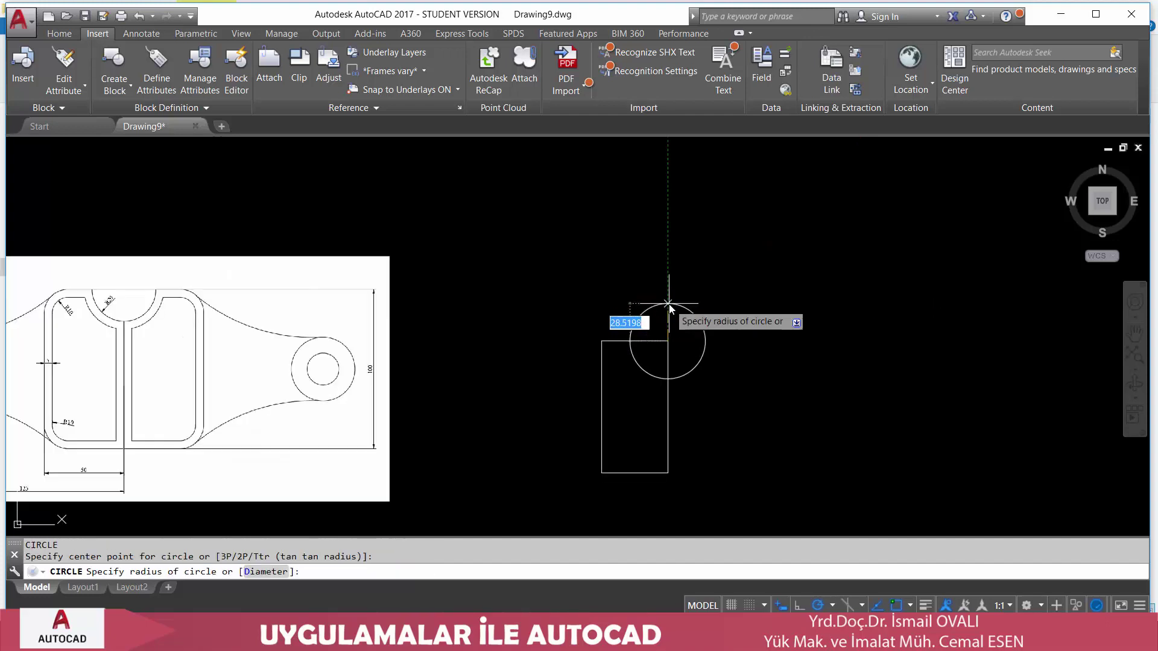
{"action": "type", "text": "20"}
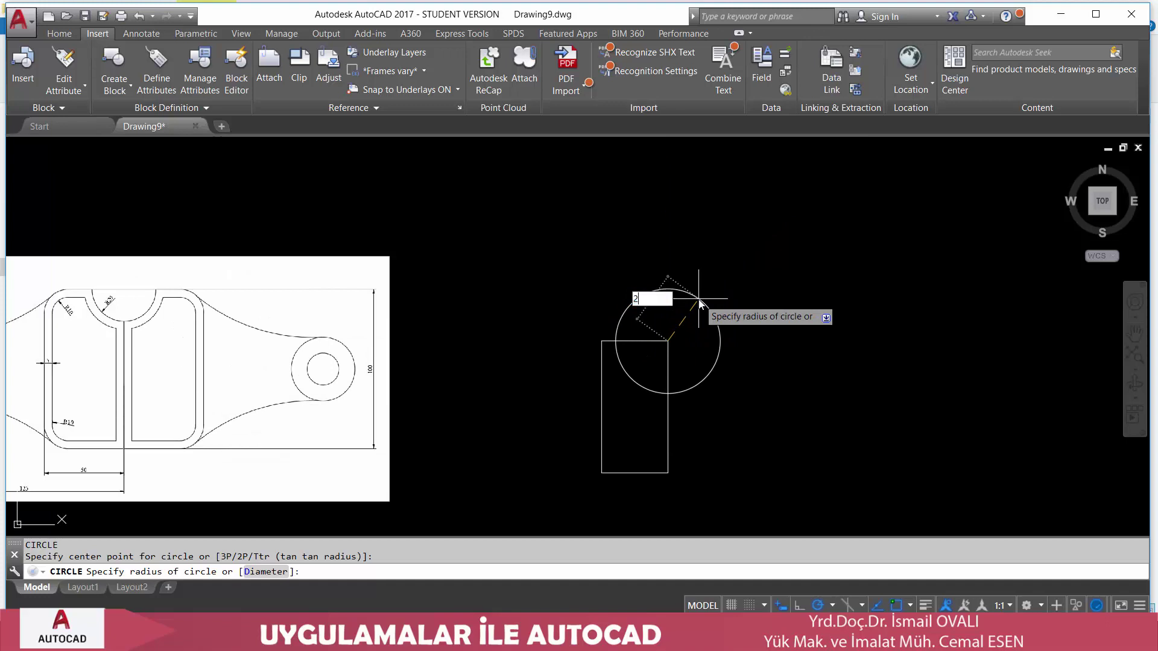
{"action": "key", "text": "Return"}
Trim the circle and rectangle edges to leave a concave arc notch.
{"action": "type", "text": "tr"}
{"action": "key", "text": "Return"}
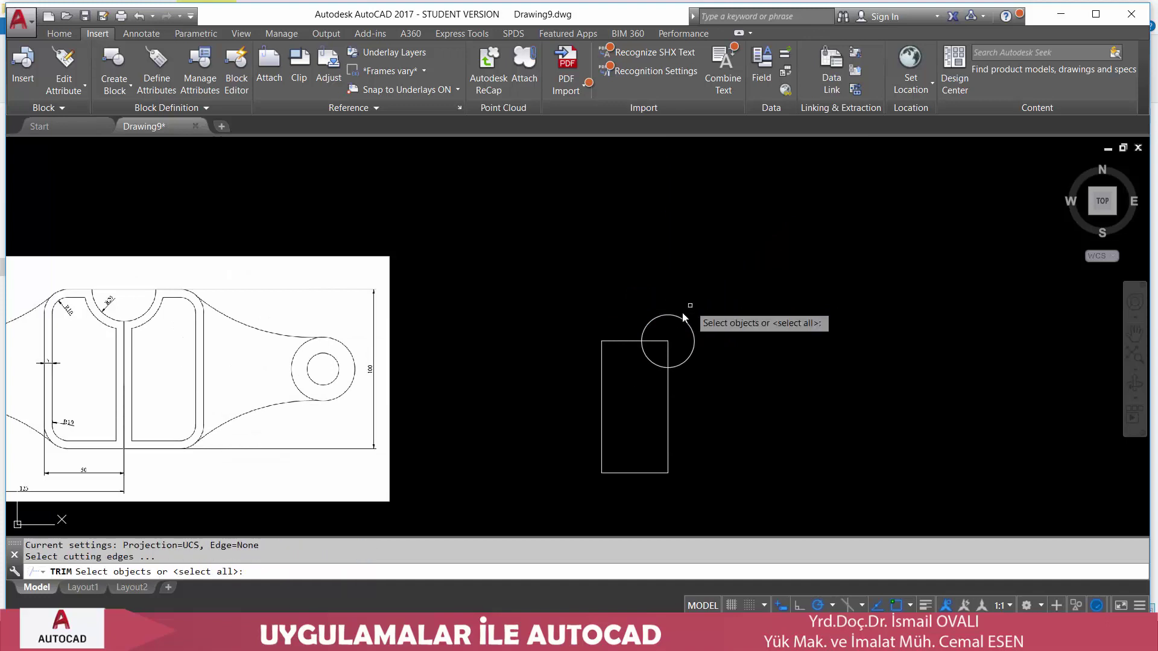
{"action": "key", "text": "Return"}
{"action": "left_click", "coordinate": [678, 315]}
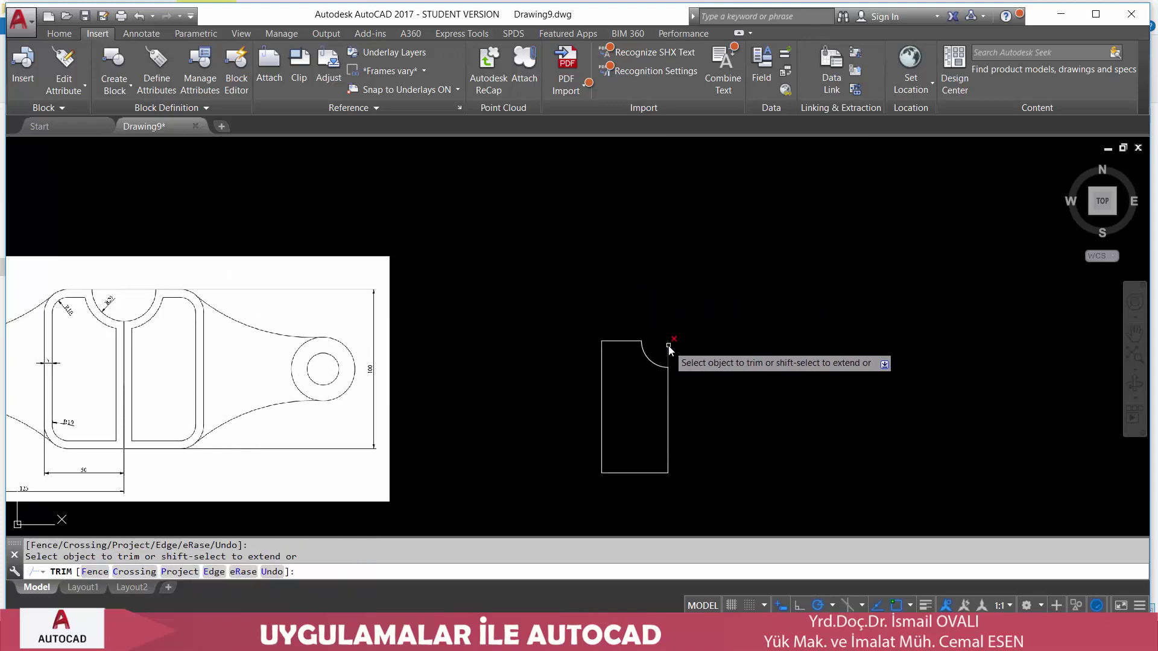
{"action": "left_click", "coordinate": [666, 345]}
{"action": "left_click", "coordinate": [665, 349]}
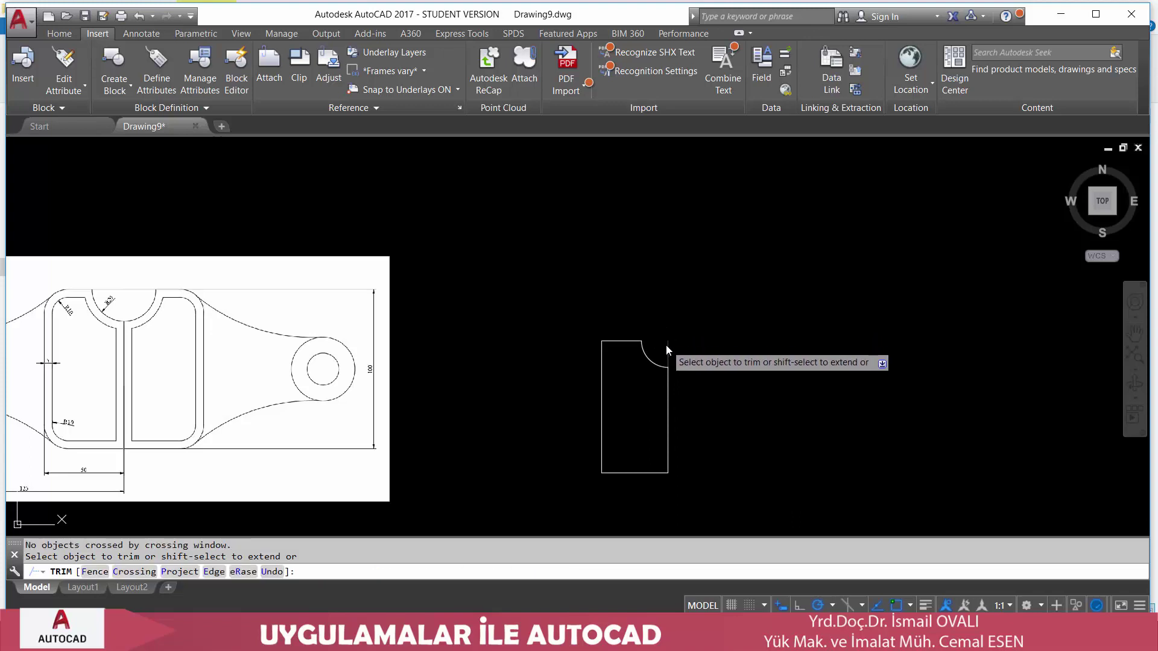
{"action": "right_click", "coordinate": [688, 335]}
{"action": "left_click", "coordinate": [696, 342]}
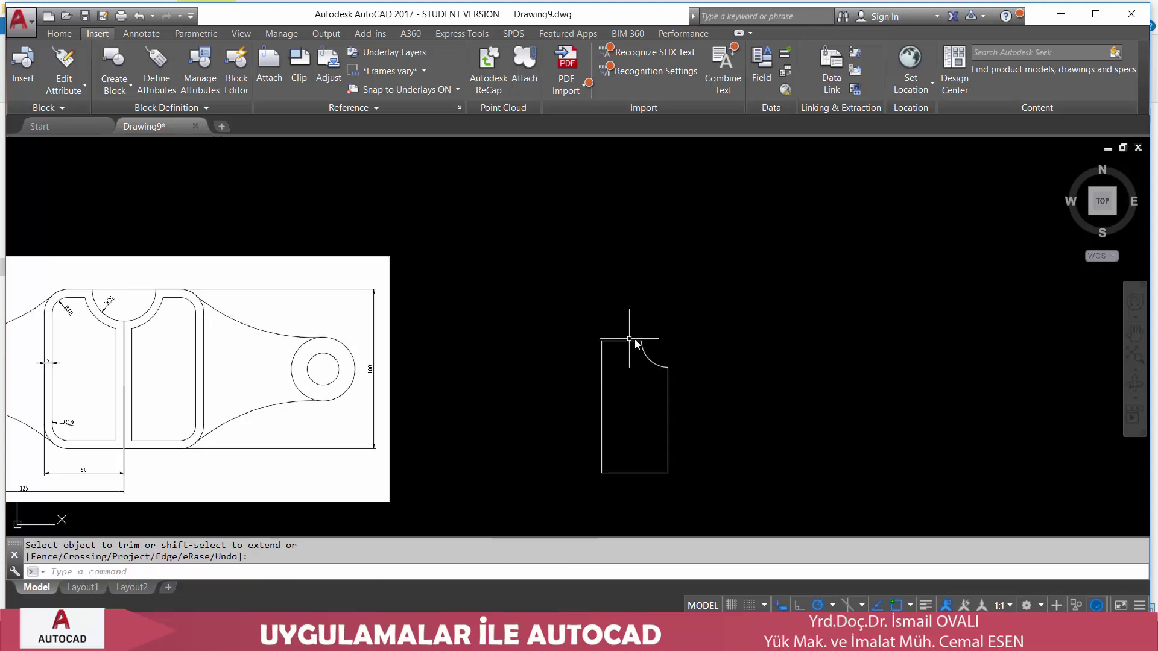
{"action": "left_click", "coordinate": [650, 341]}
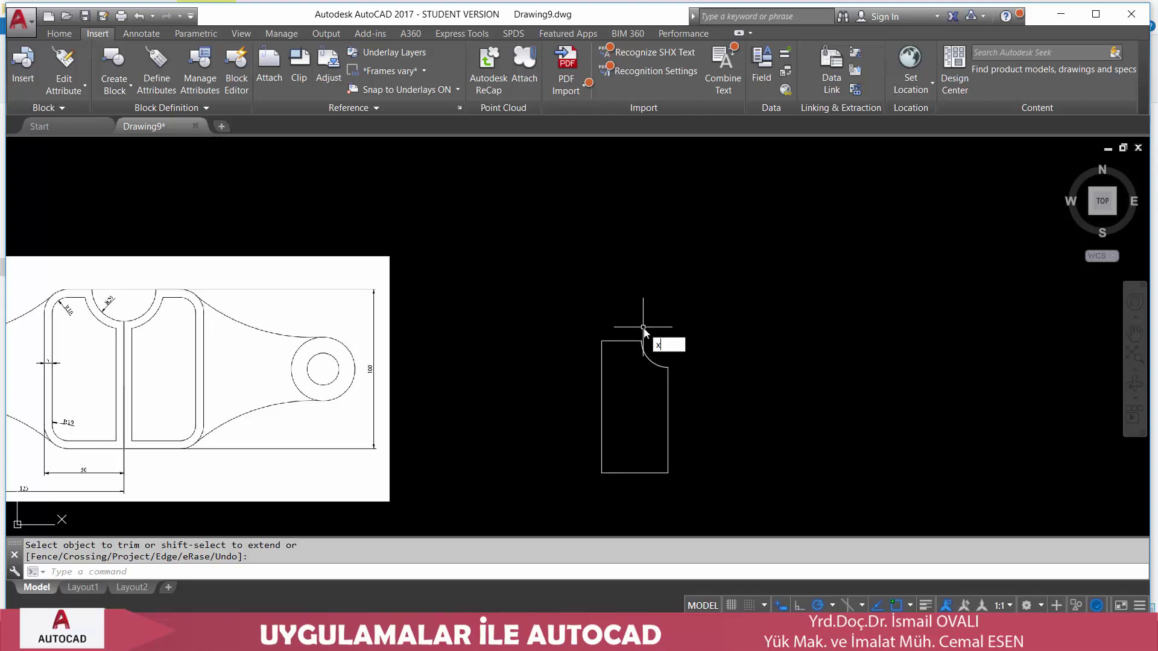
{"action": "key", "text": "Escape"}
Explode the notched rectangle into separate lines.
{"action": "type", "text": "x"}
{"action": "key", "text": "Return"}
{"action": "left_click", "coordinate": [626, 342]}
{"action": "key", "text": "Return"}
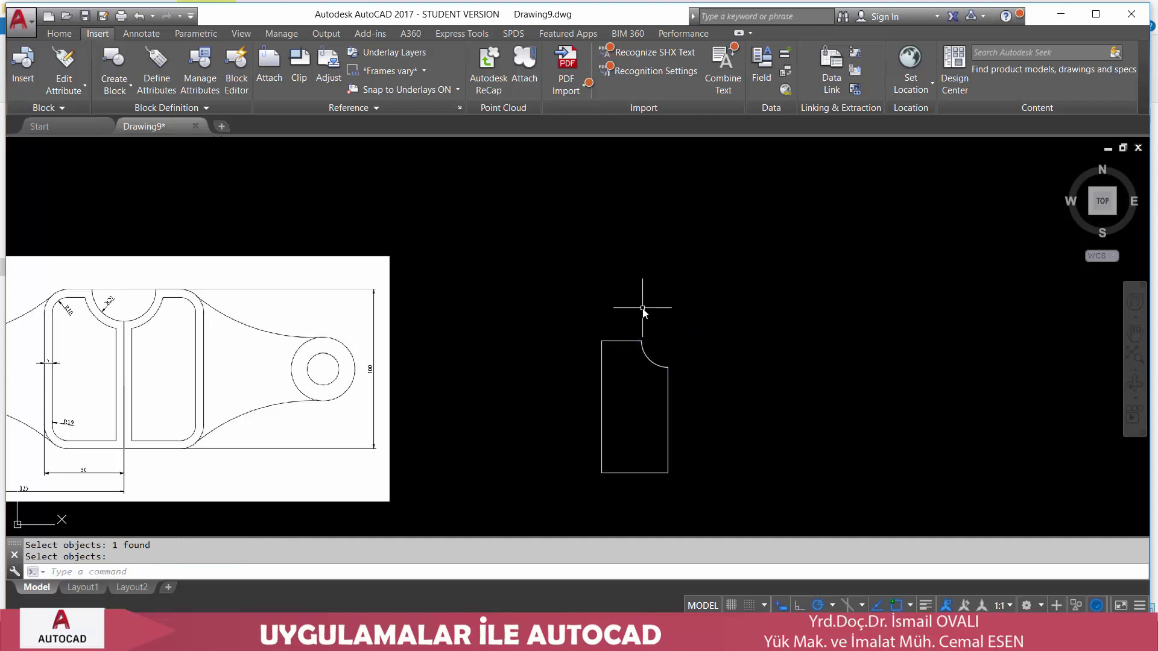
Draw a 125-unit horizontal line leftward from the right edge's midpoint.
{"action": "scroll", "coordinate": [570, 362], "scroll_direction": "down", "scroll_amount": 1}
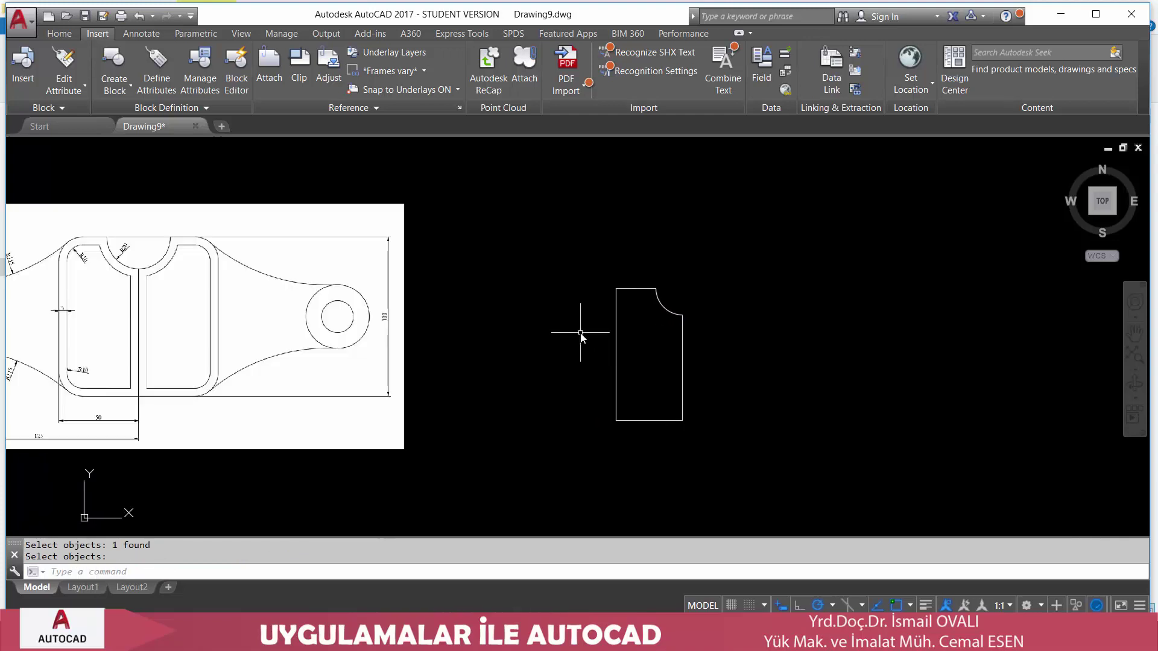
{"action": "scroll", "coordinate": [551, 316], "scroll_direction": "down", "scroll_amount": 1}
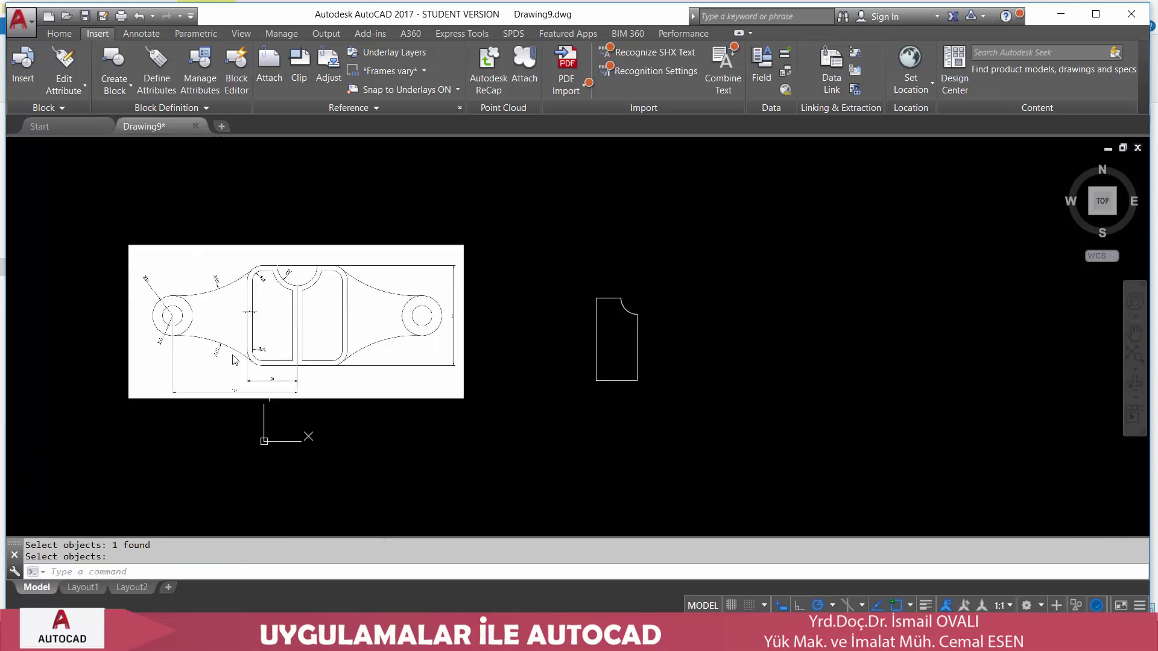
{"action": "scroll", "coordinate": [229, 312], "scroll_direction": "up", "scroll_amount": 2}
{"action": "scroll", "coordinate": [288, 362], "scroll_direction": "up", "scroll_amount": 2}
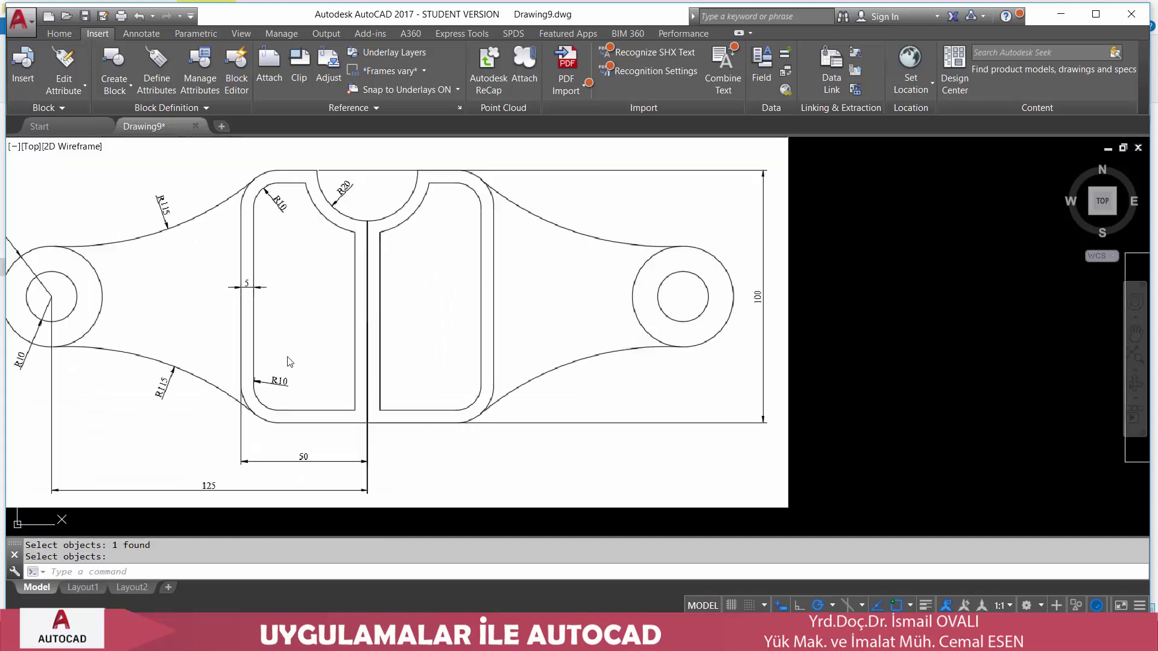
{"action": "scroll", "coordinate": [287, 361], "scroll_direction": "down", "scroll_amount": 2}
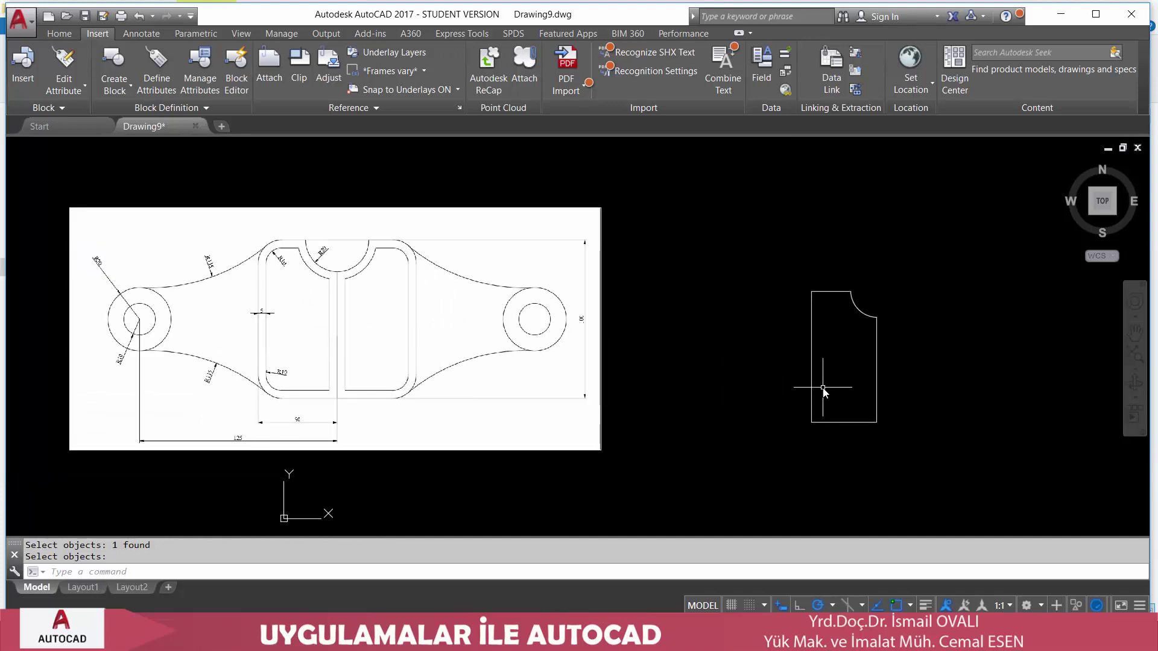
{"action": "type", "text": "l"}
{"action": "key", "text": "Return"}
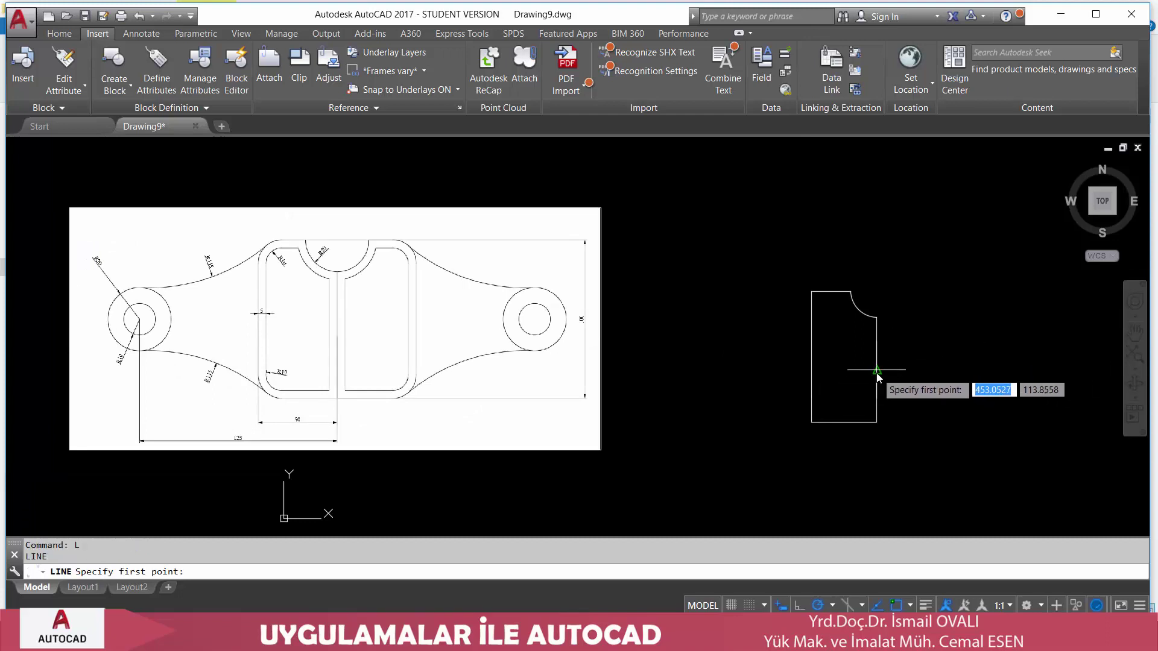
{"action": "left_click", "coordinate": [876, 369]}
{"action": "type", "text": "125"}
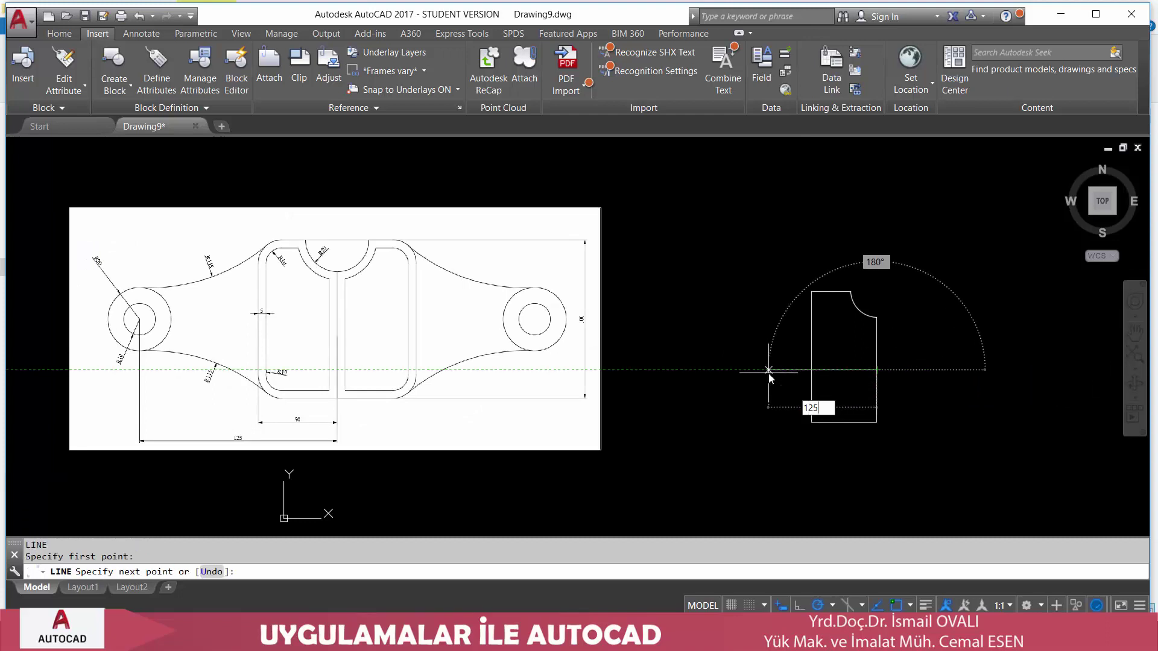
{"action": "key", "text": "Return"}
{"action": "key", "text": "Return"}
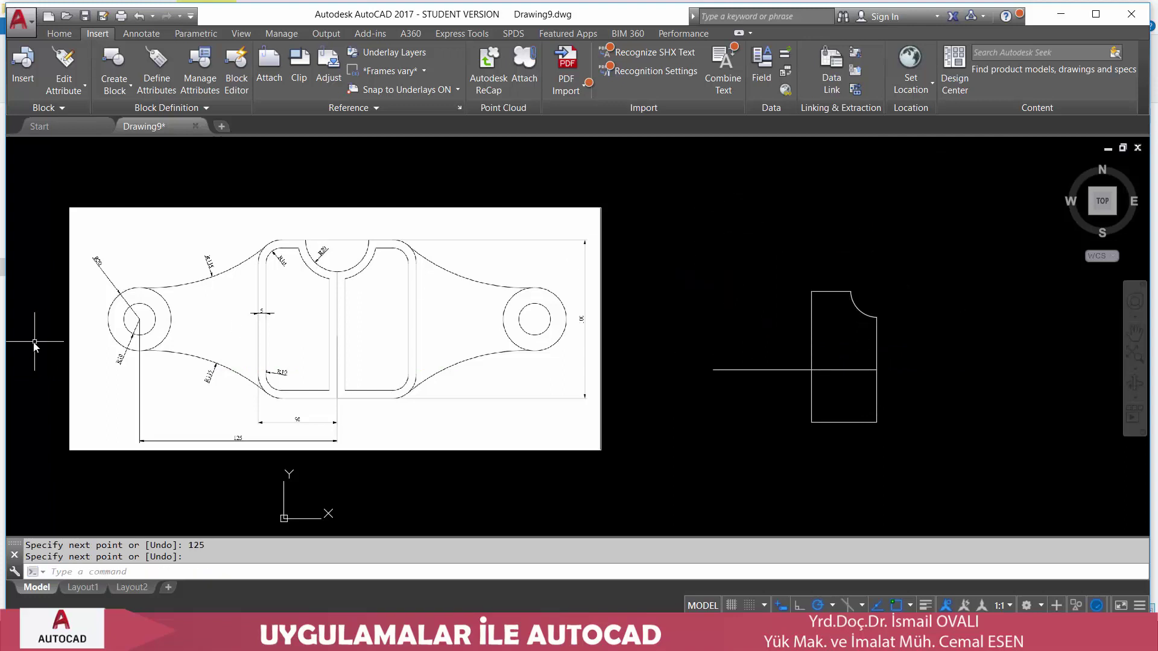
{"action": "scroll", "coordinate": [118, 323], "scroll_direction": "up", "scroll_amount": 2}
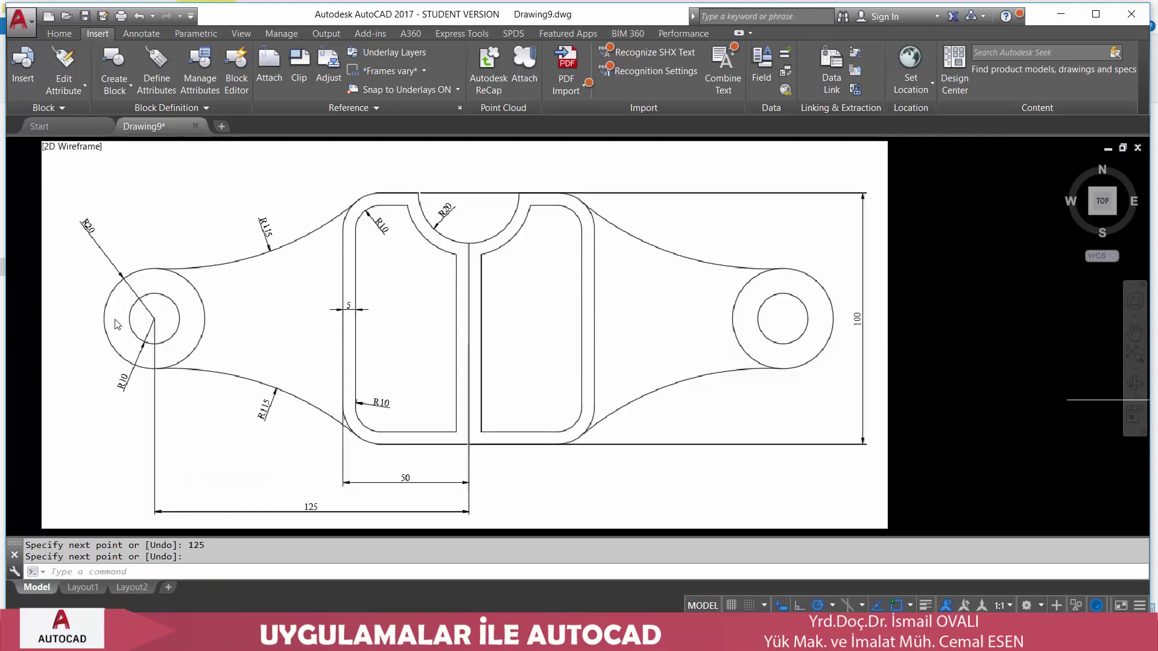
{"action": "scroll", "coordinate": [118, 323], "scroll_direction": "down", "scroll_amount": 2}
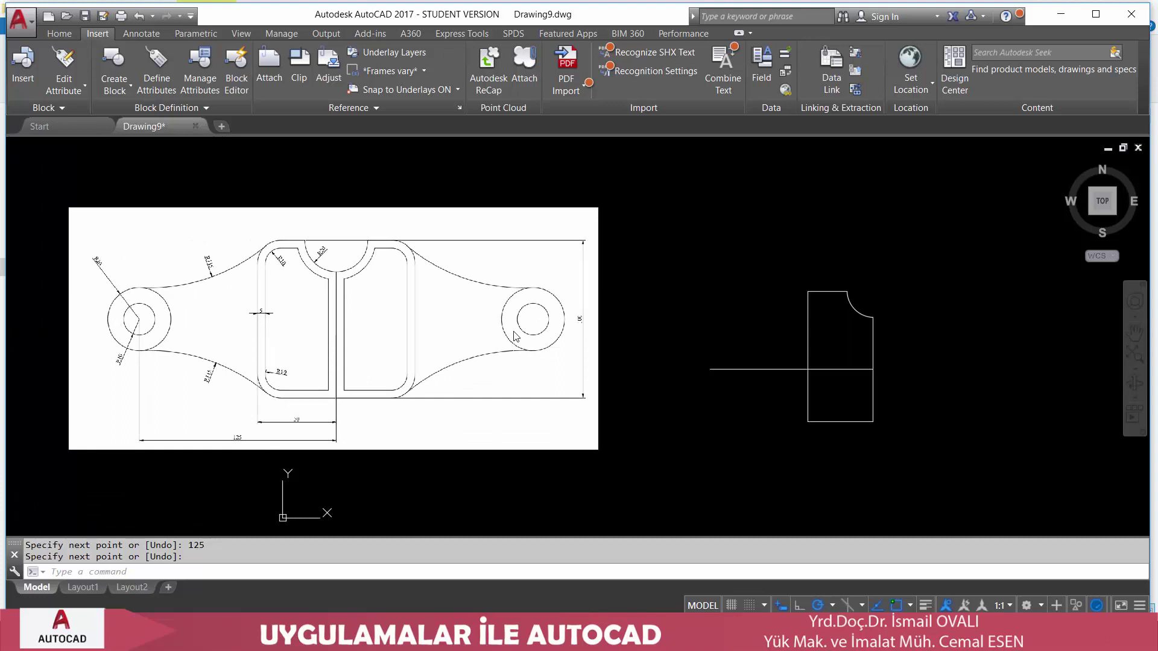
Draw radius-20 and radius-10 circles both centred on the 125 line's left endpoint.
{"action": "type", "text": "c"}
{"action": "key", "text": "Return"}
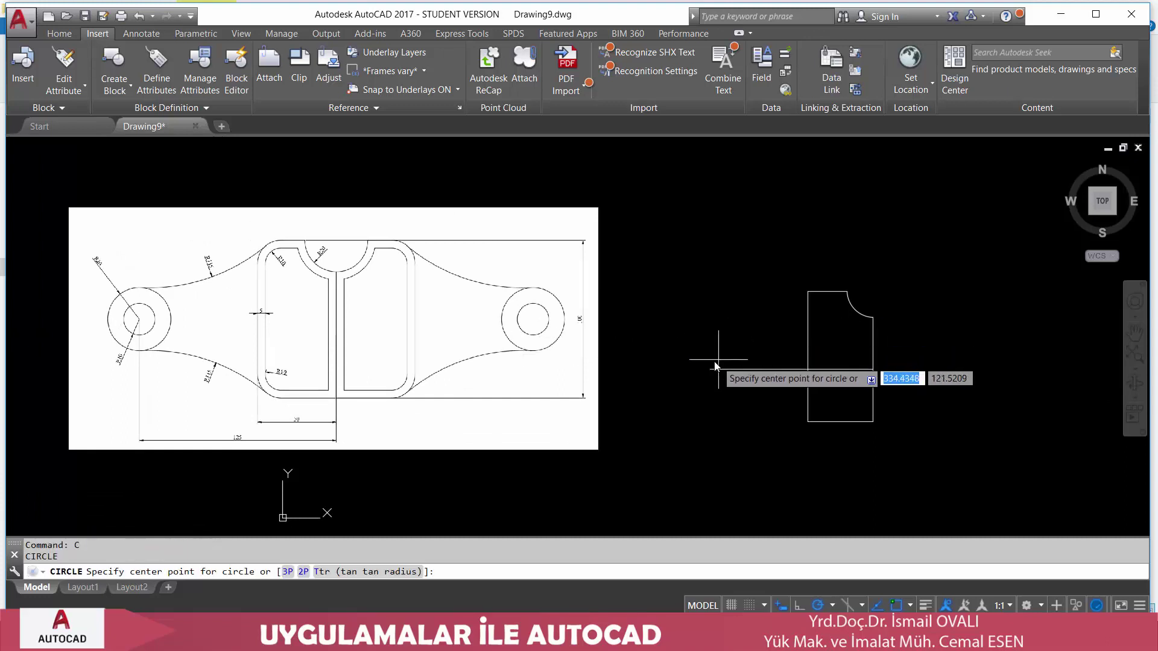
{"action": "left_click", "coordinate": [710, 369]}
{"action": "type", "text": "20"}
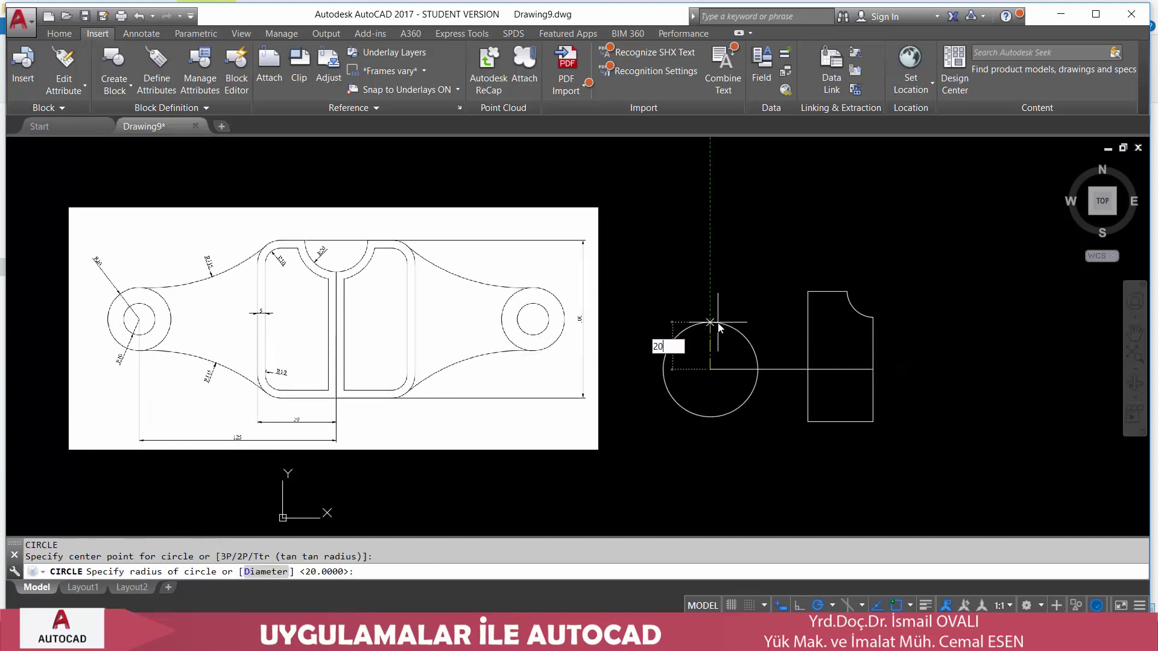
{"action": "key", "text": "Return"}
{"action": "key", "text": "Return"}
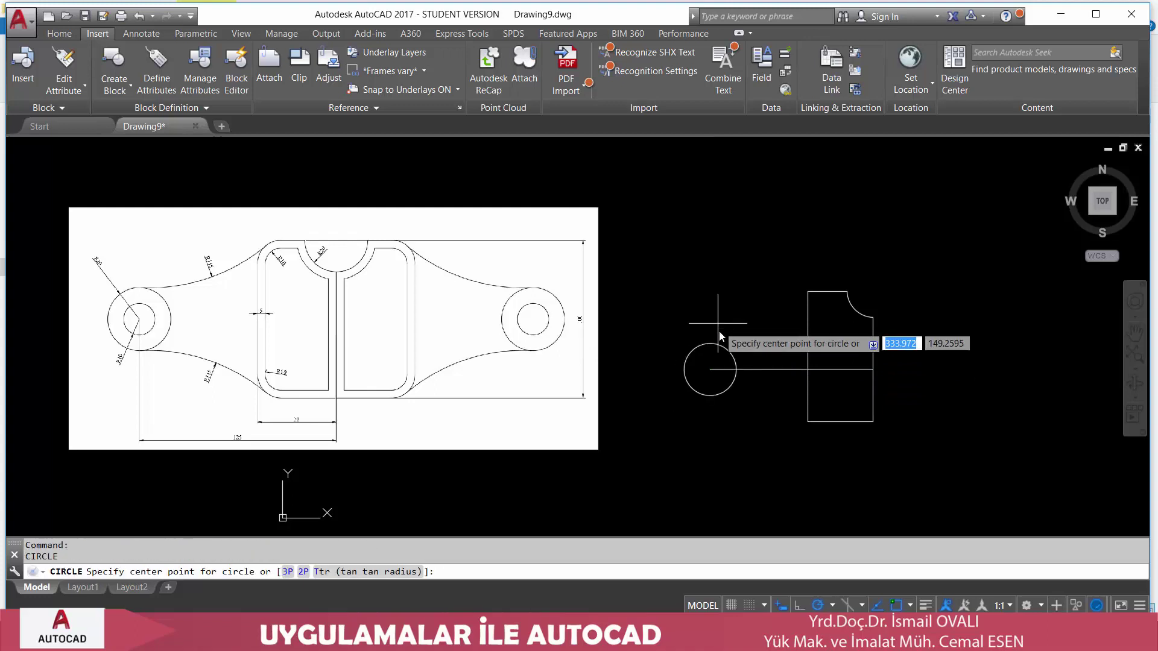
{"action": "left_click", "coordinate": [712, 369]}
{"action": "type", "text": "10"}
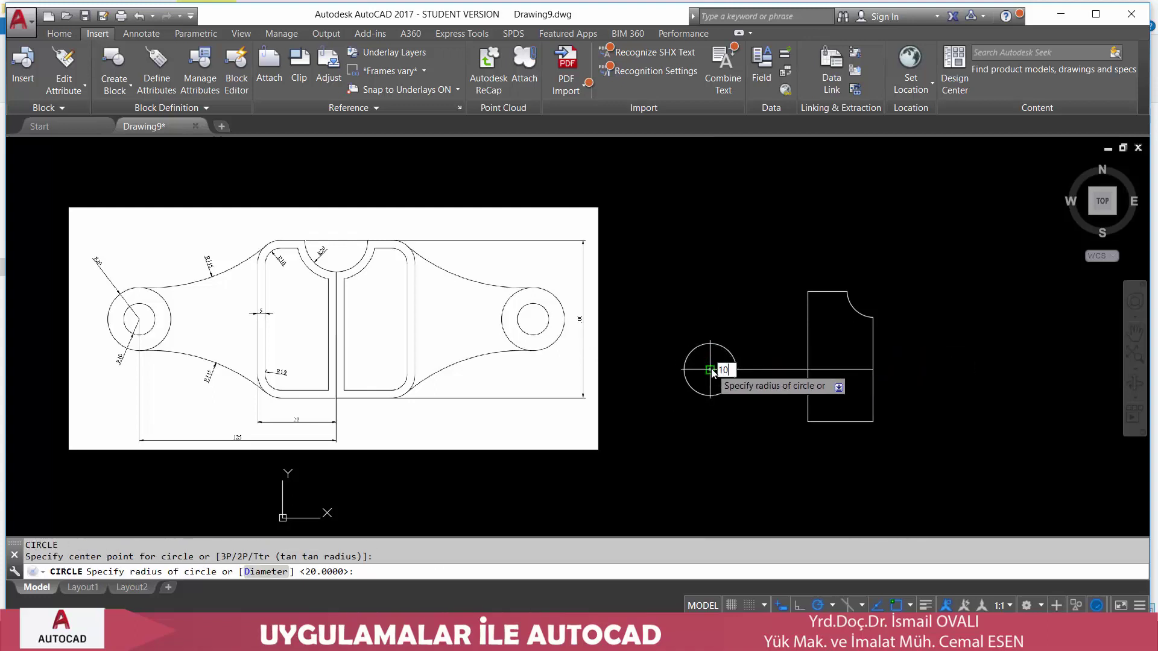
{"action": "key", "text": "Return"}
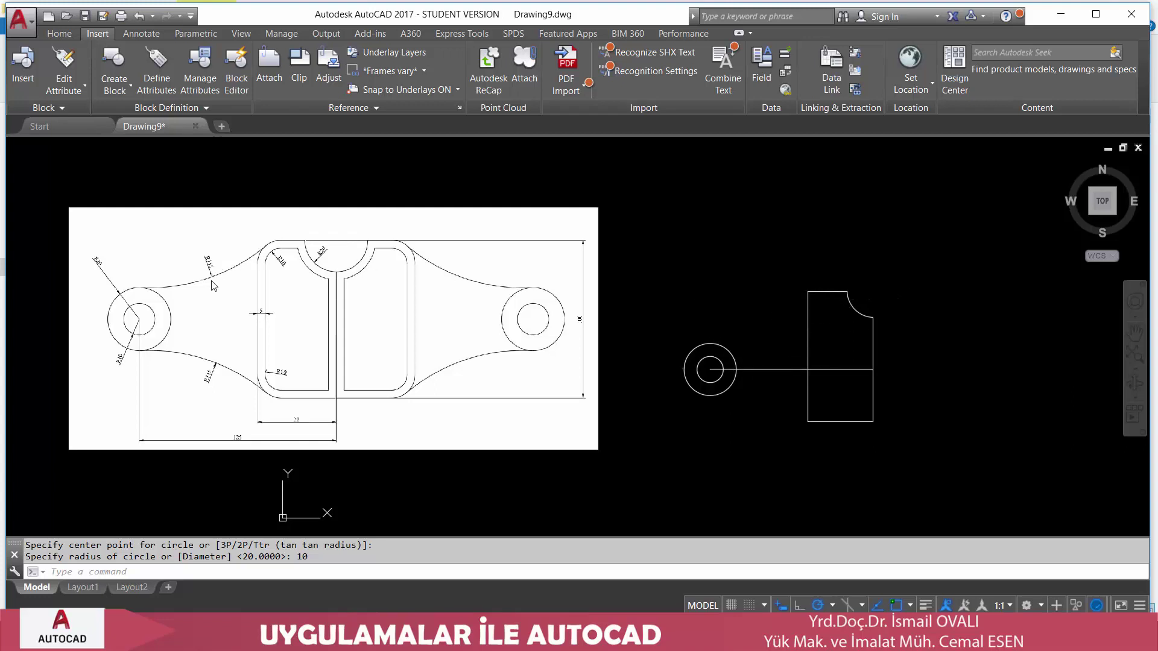
{"action": "scroll", "coordinate": [252, 271], "scroll_direction": "up", "scroll_amount": 3}
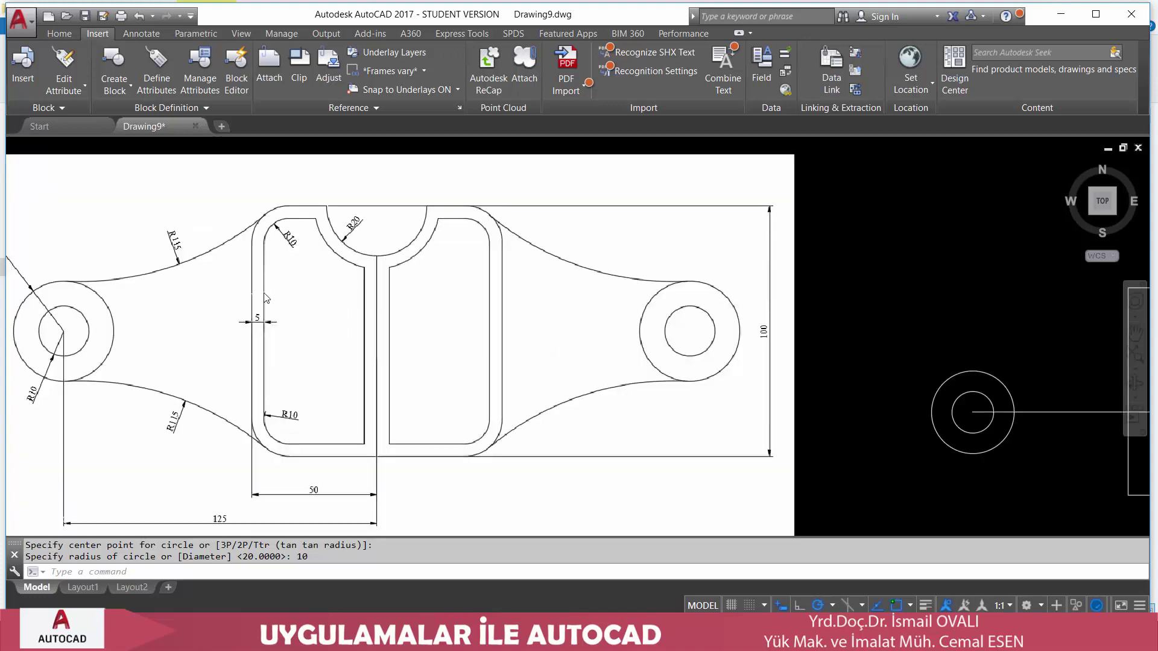
{"action": "scroll", "coordinate": [265, 260], "scroll_direction": "down", "scroll_amount": 3}
{"action": "type", "text": "f"}
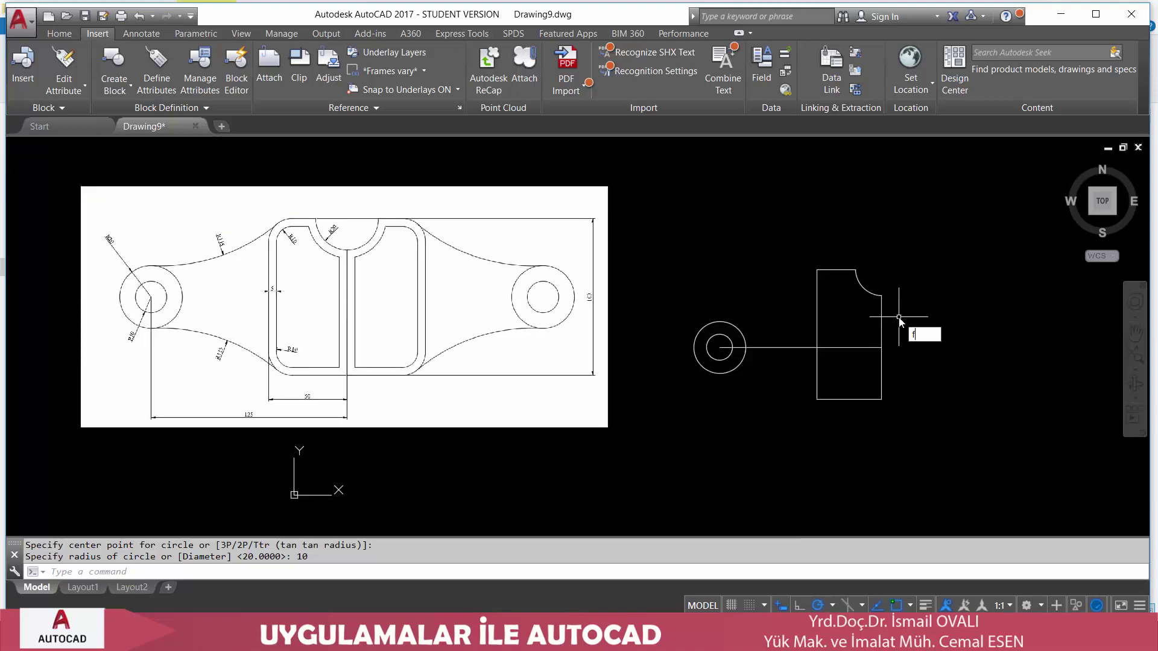
{"action": "key", "text": "Return"}
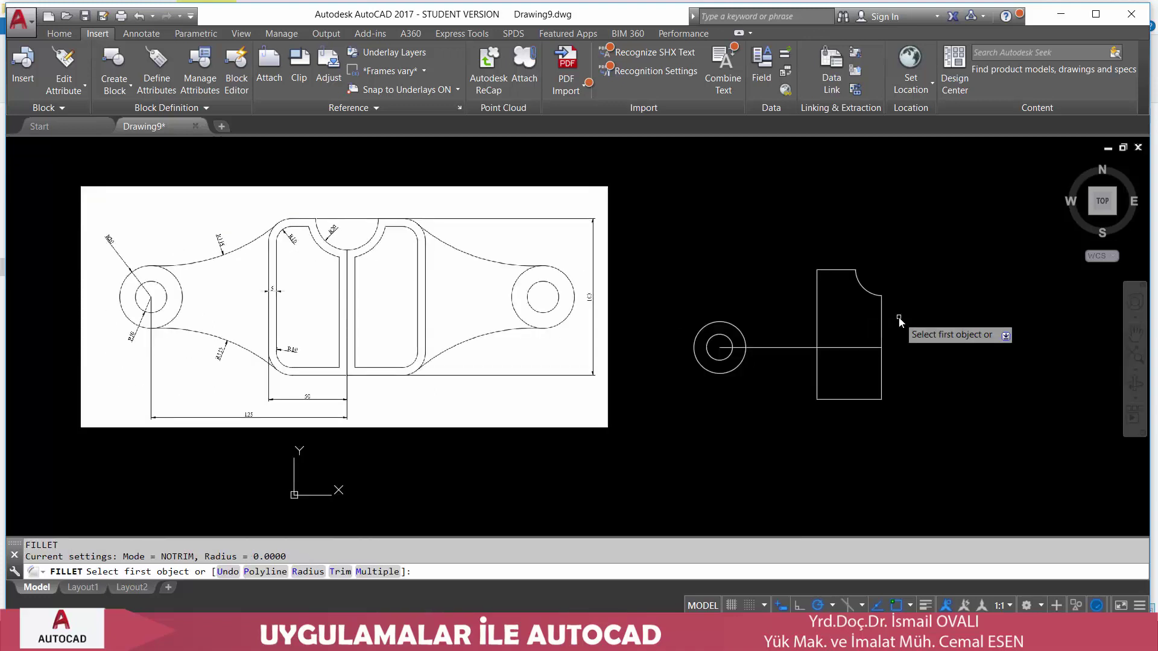
{"action": "type", "text": "r"}
{"action": "key", "text": "Return"}
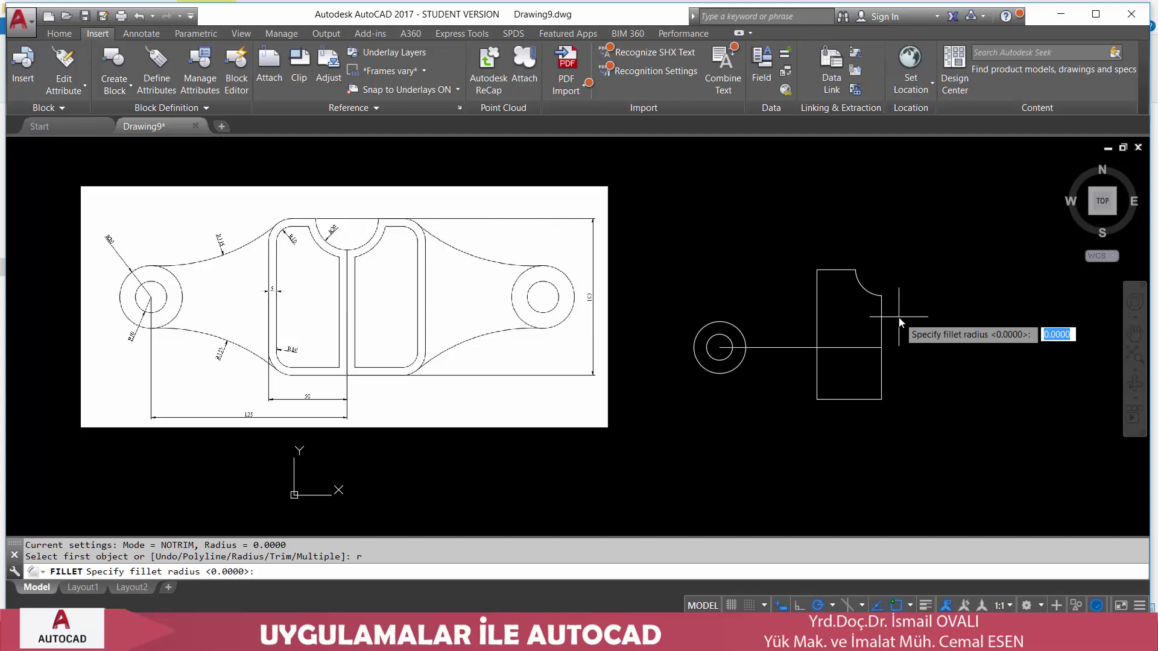
{"action": "type", "text": "15"}
{"action": "key", "text": "Return"}
{"action": "left_click", "coordinate": [818, 279]}
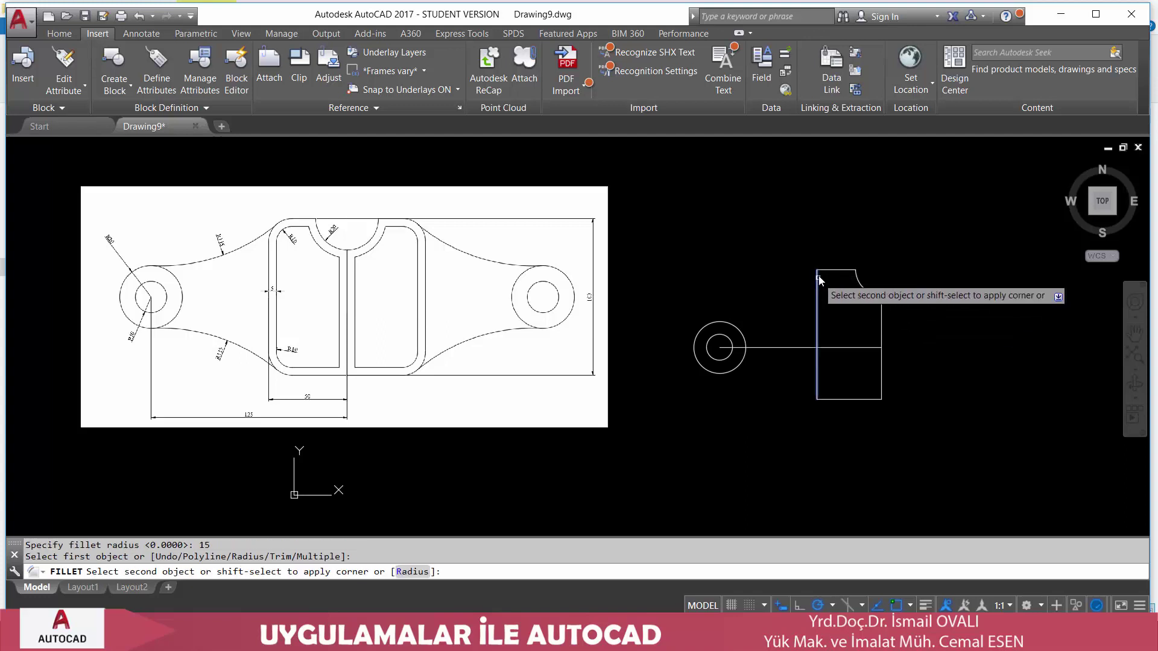
{"action": "left_click", "coordinate": [825, 270]}
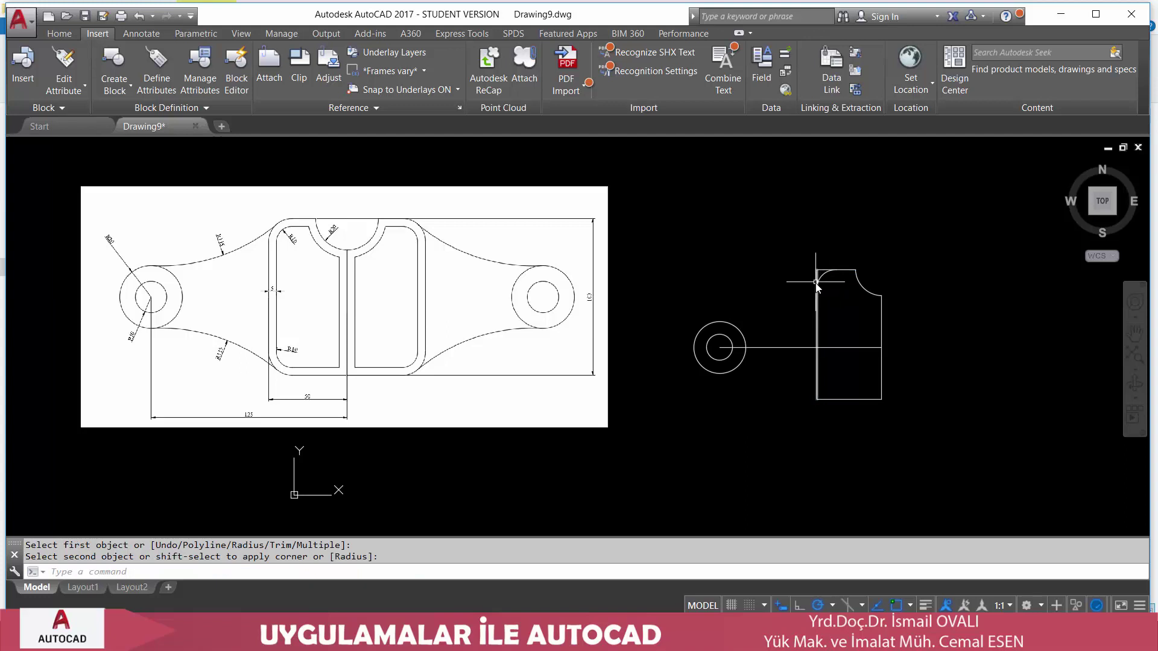
{"action": "scroll", "coordinate": [821, 284], "scroll_direction": "up", "scroll_amount": 2}
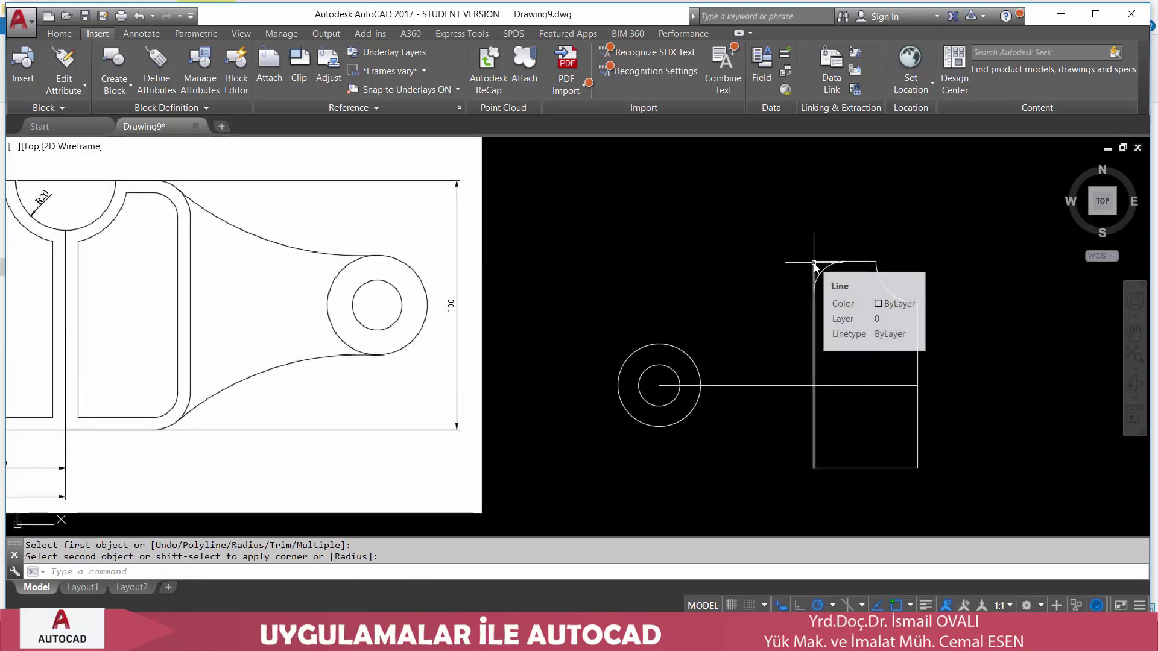
{"action": "key", "text": "ctrl+z"}
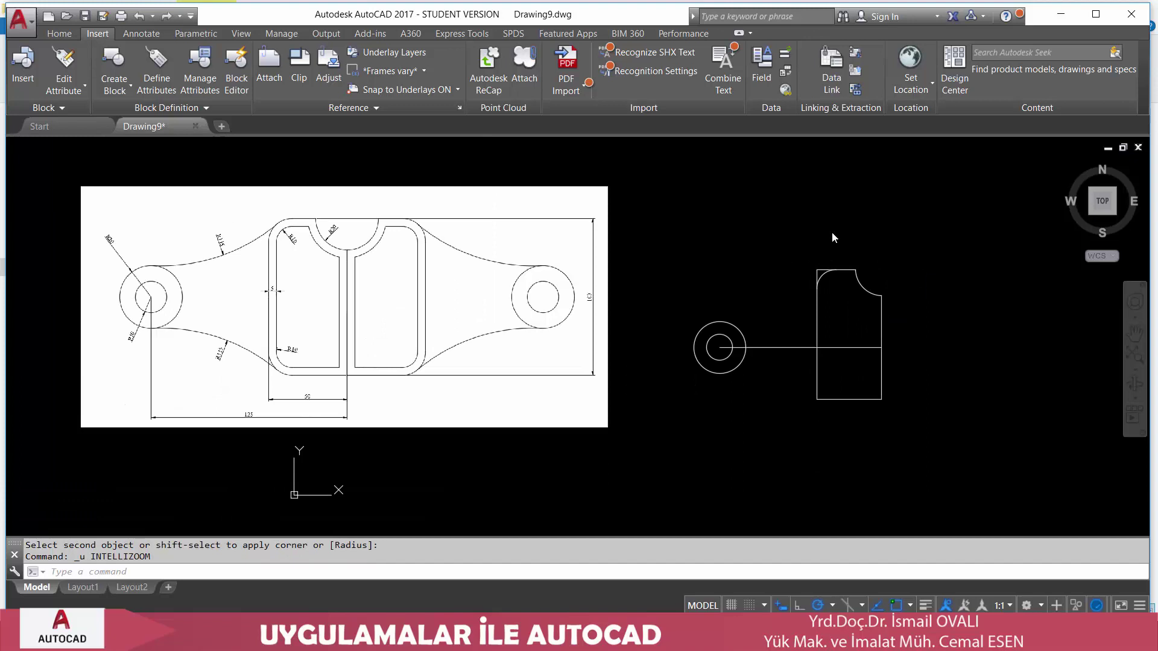
{"action": "key", "text": "ctrl+z"}
Set up FILLET with Trim mode on and radius 15.
{"action": "type", "text": "f"}
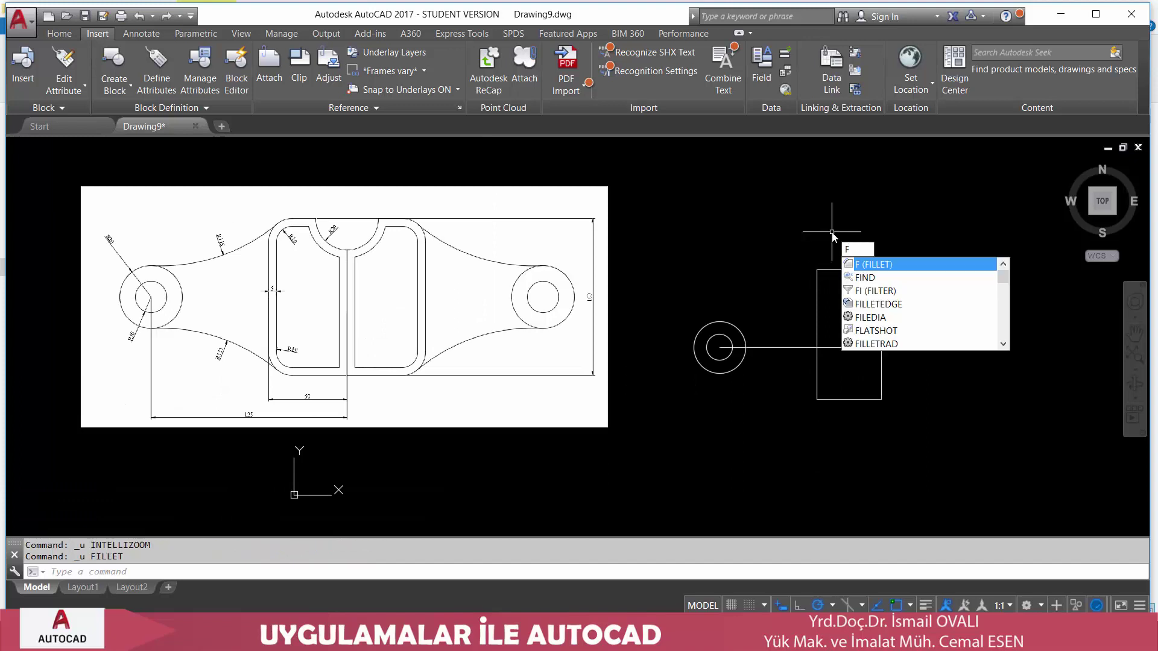
{"action": "key", "text": "Return"}
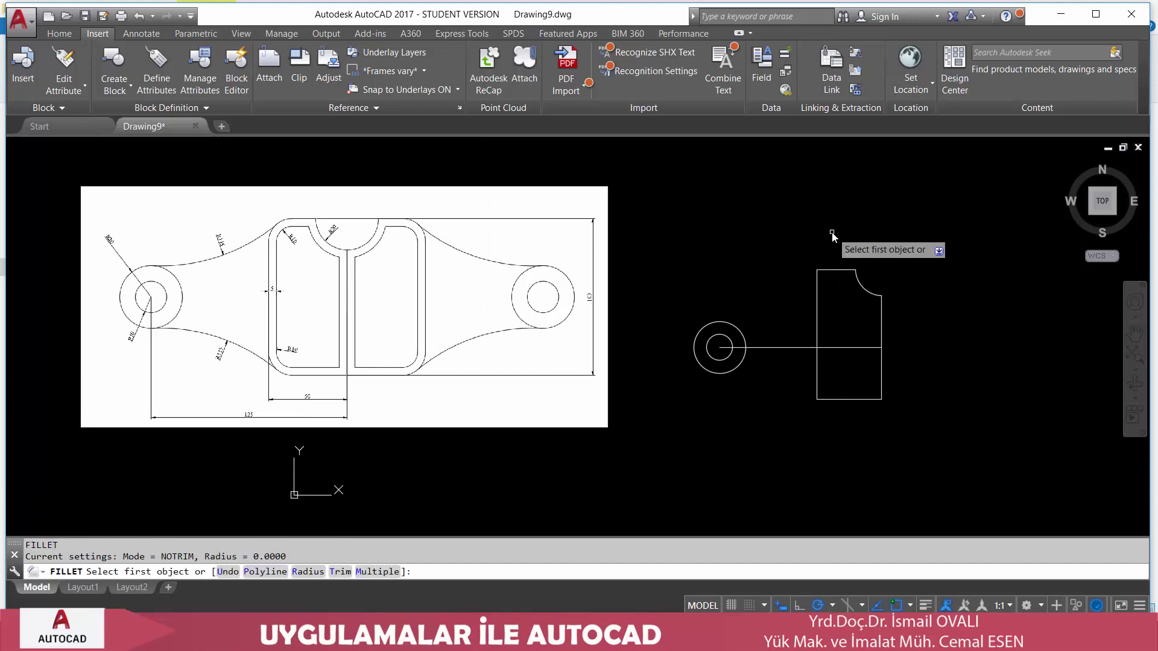
{"action": "type", "text": "t"}
{"action": "key", "text": "Return"}
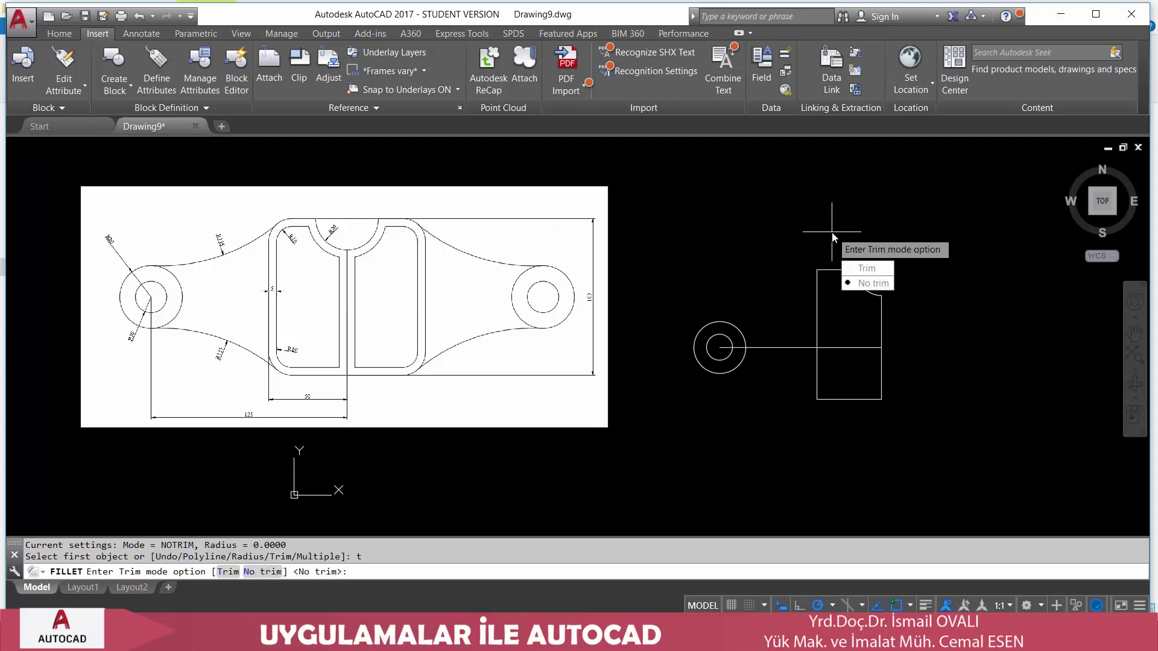
{"action": "type", "text": "t"}
{"action": "key", "text": "Return"}
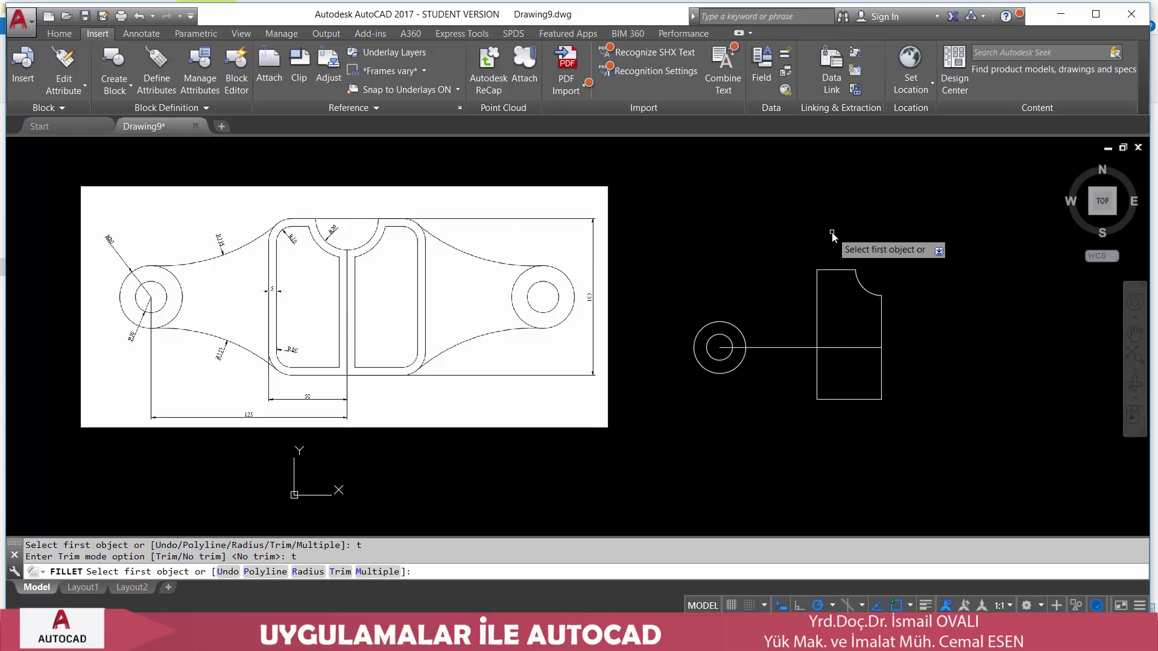
{"action": "type", "text": "r"}
{"action": "key", "text": "Return"}
{"action": "type", "text": "15"}
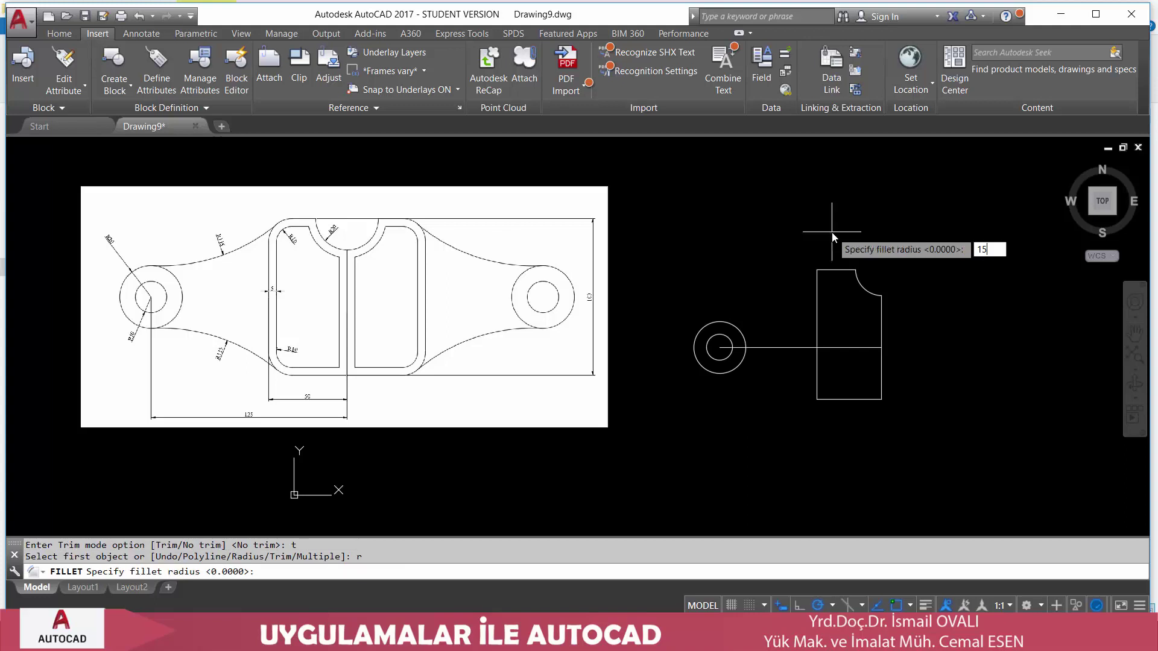
{"action": "key", "text": "Return"}
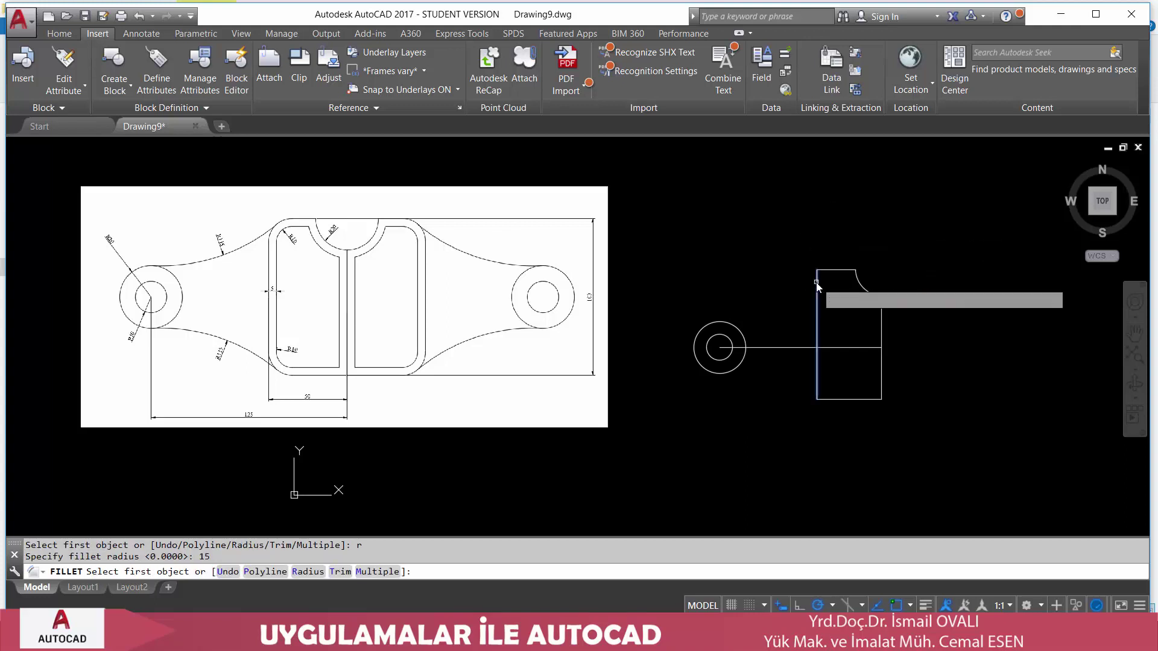
Fillet the top-left and bottom-left corners of the block at radius 15.
{"action": "left_click", "coordinate": [816, 282]}
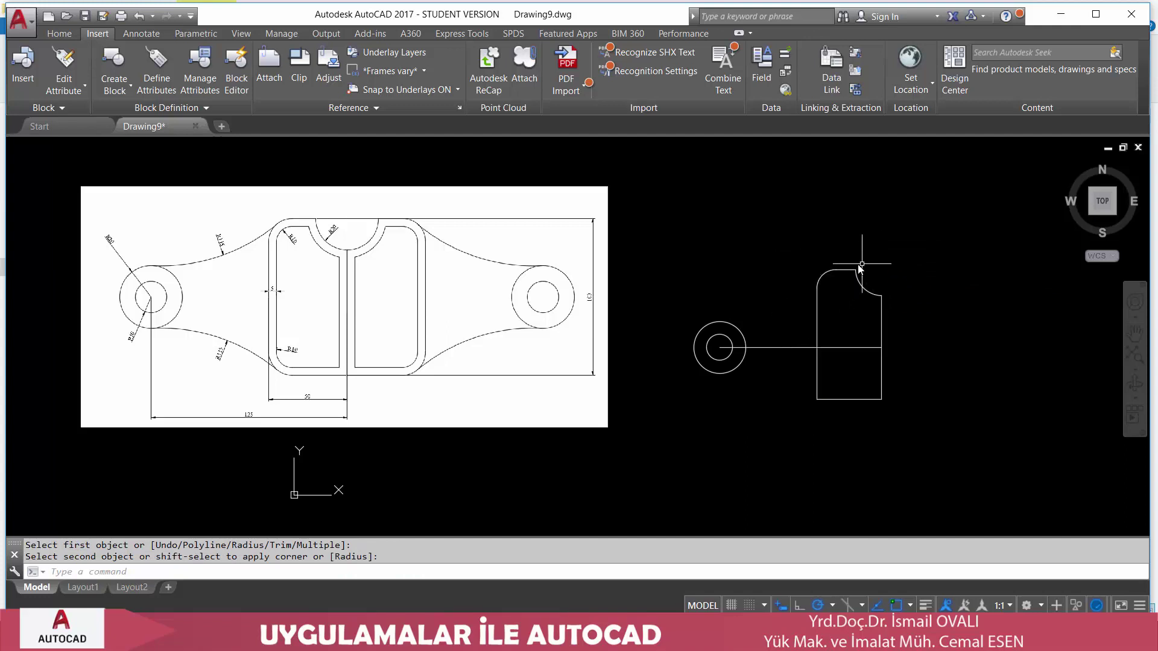
{"action": "left_click", "coordinate": [863, 347]}
{"action": "key", "text": "Return"}
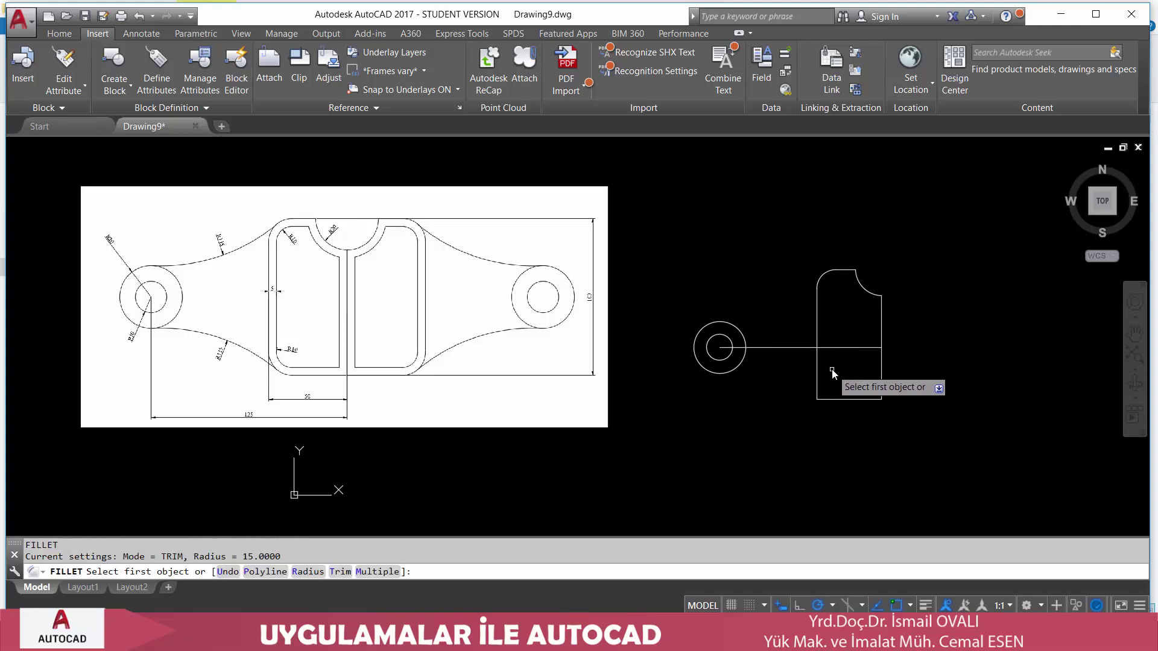
{"action": "left_click", "coordinate": [817, 385]}
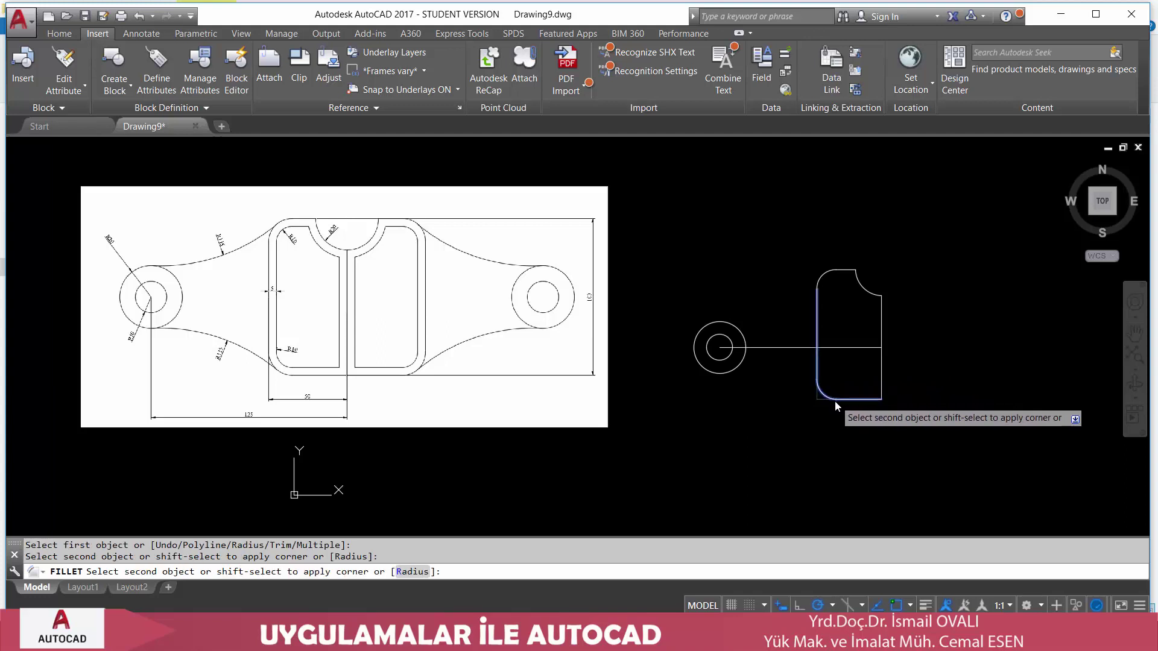
{"action": "left_click", "coordinate": [835, 400]}
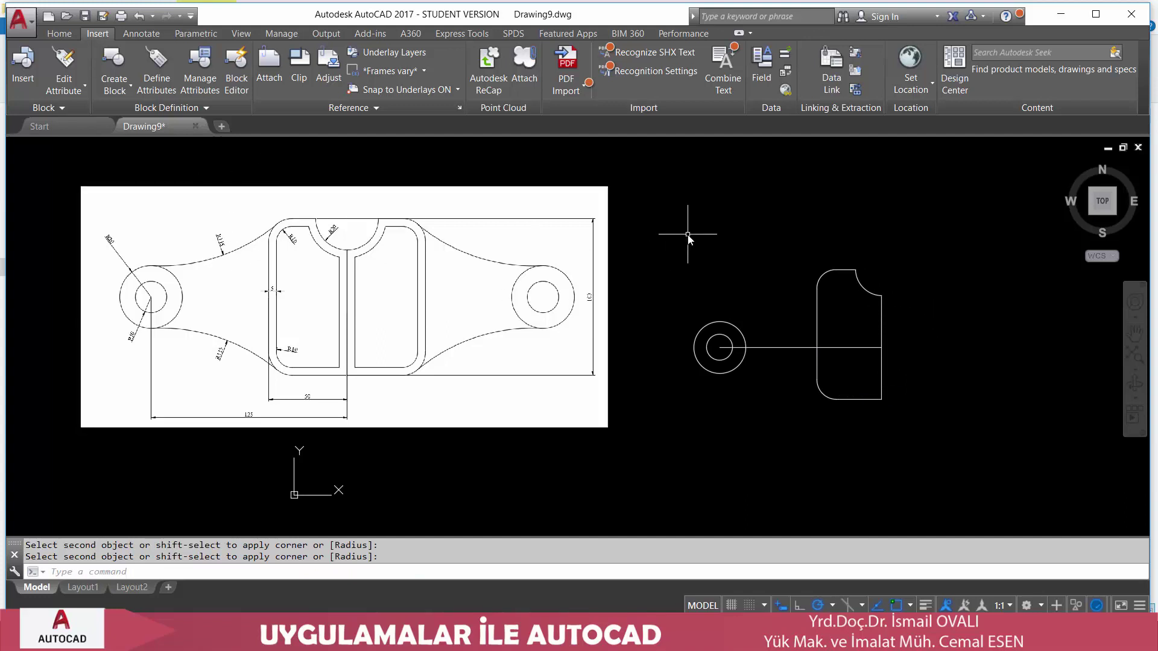
{"action": "key", "text": "Return"}
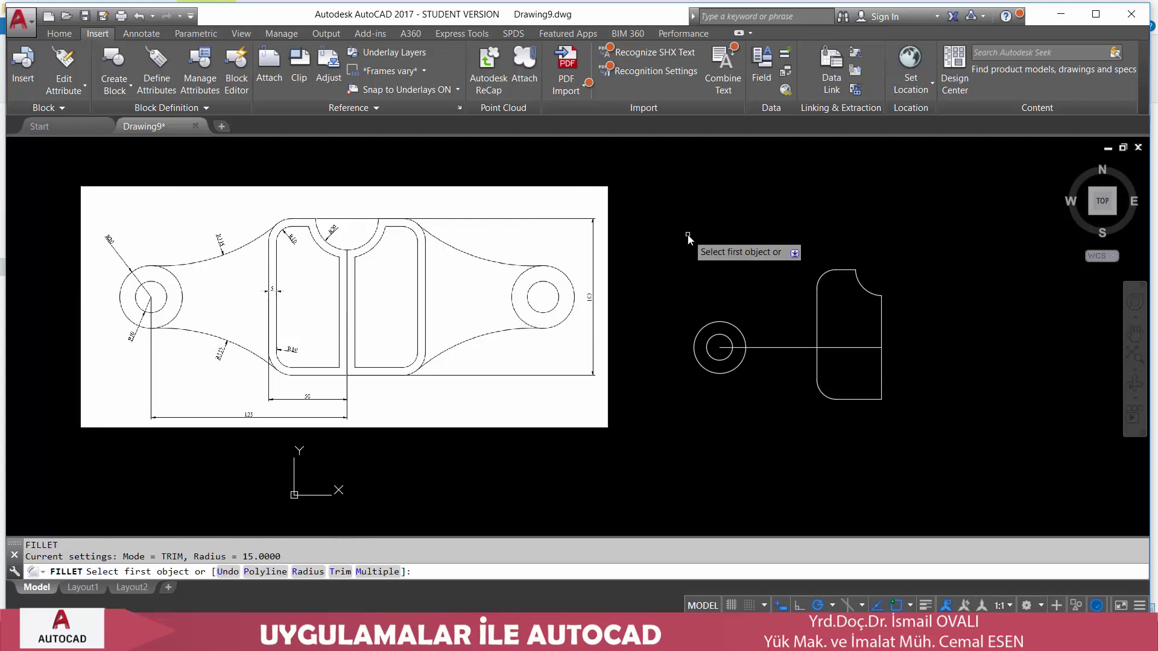
Set FILLET to No trim with a radius of 115.
{"action": "type", "text": "t"}
{"action": "key", "text": "Return"}
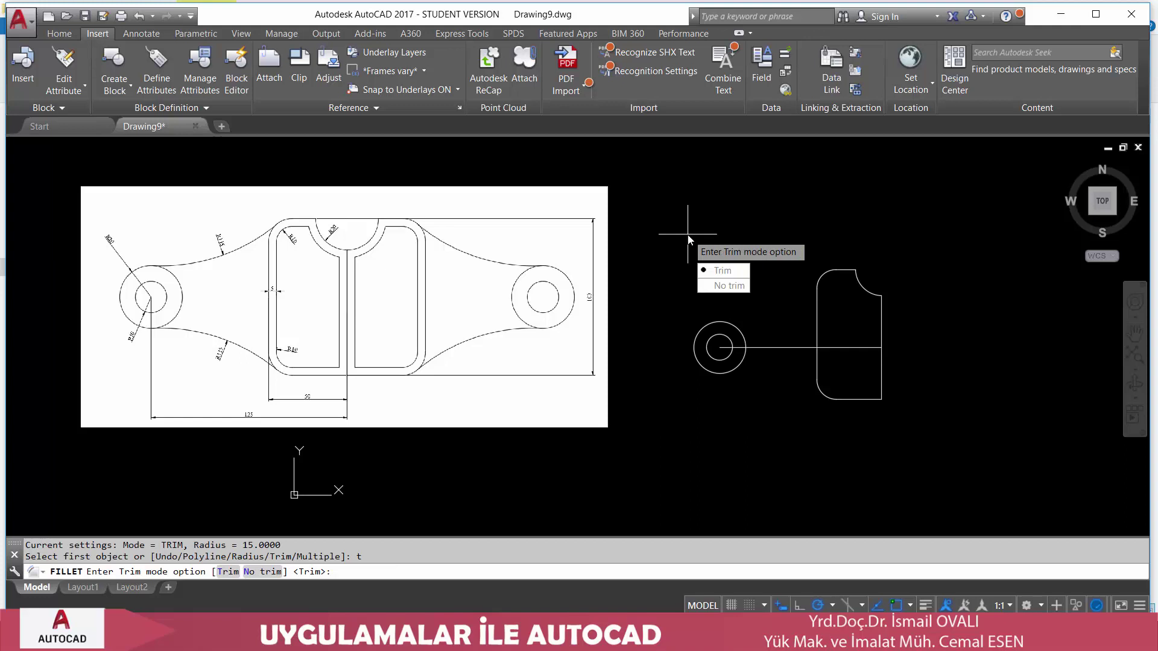
{"action": "type", "text": "n"}
{"action": "key", "text": "Return"}
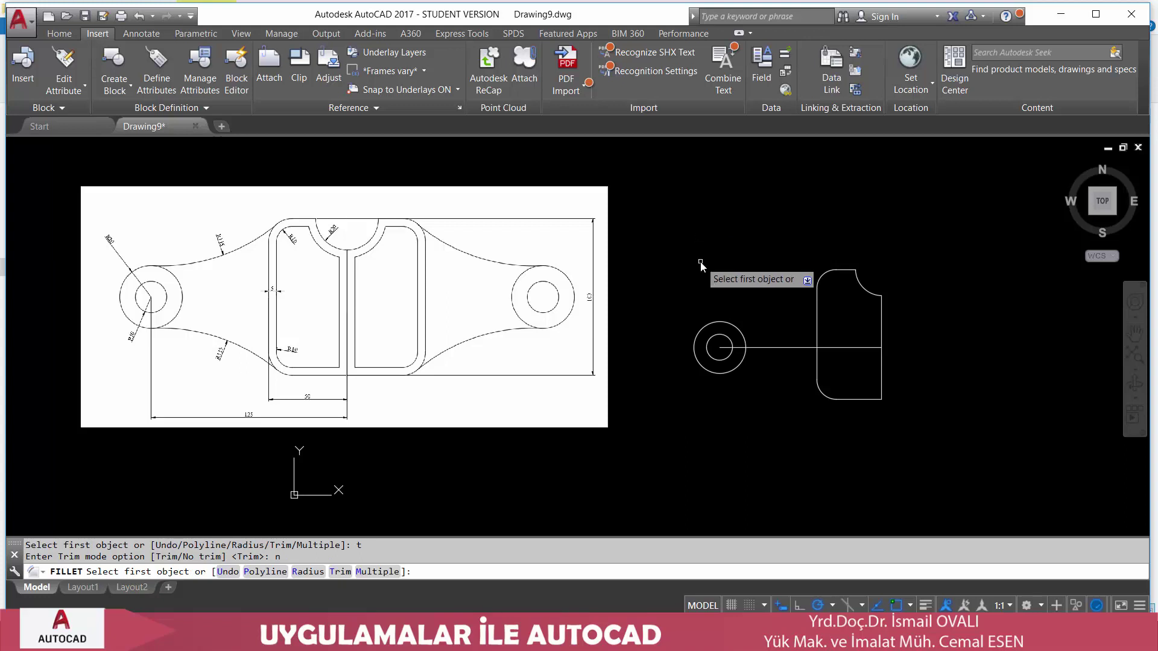
{"action": "type", "text": "r"}
{"action": "key", "text": "Return"}
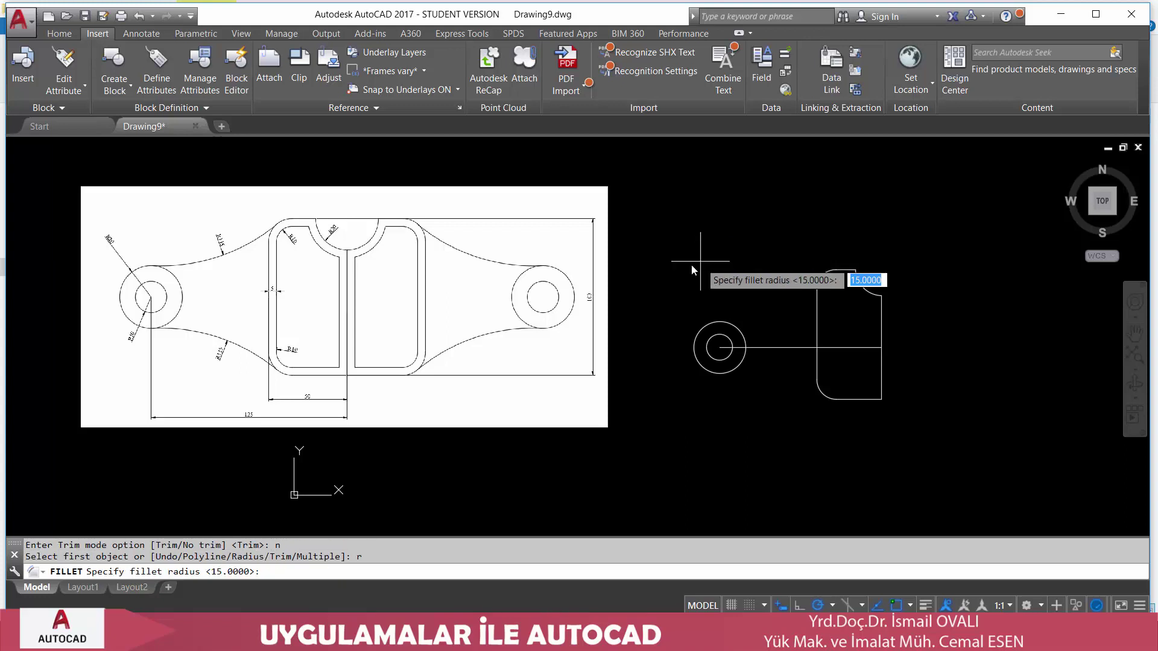
{"action": "scroll", "coordinate": [212, 329], "scroll_direction": "up", "scroll_amount": 2}
{"action": "scroll", "coordinate": [231, 338], "scroll_direction": "down", "scroll_amount": 2}
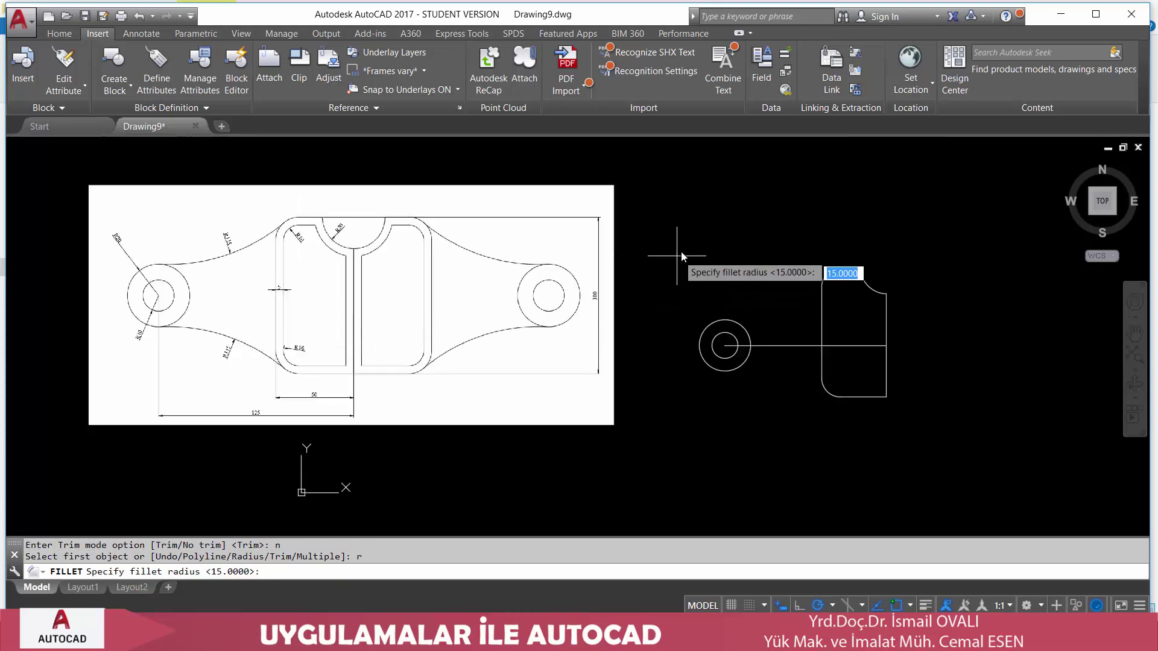
{"action": "type", "text": "115"}
{"action": "key", "text": "Return"}
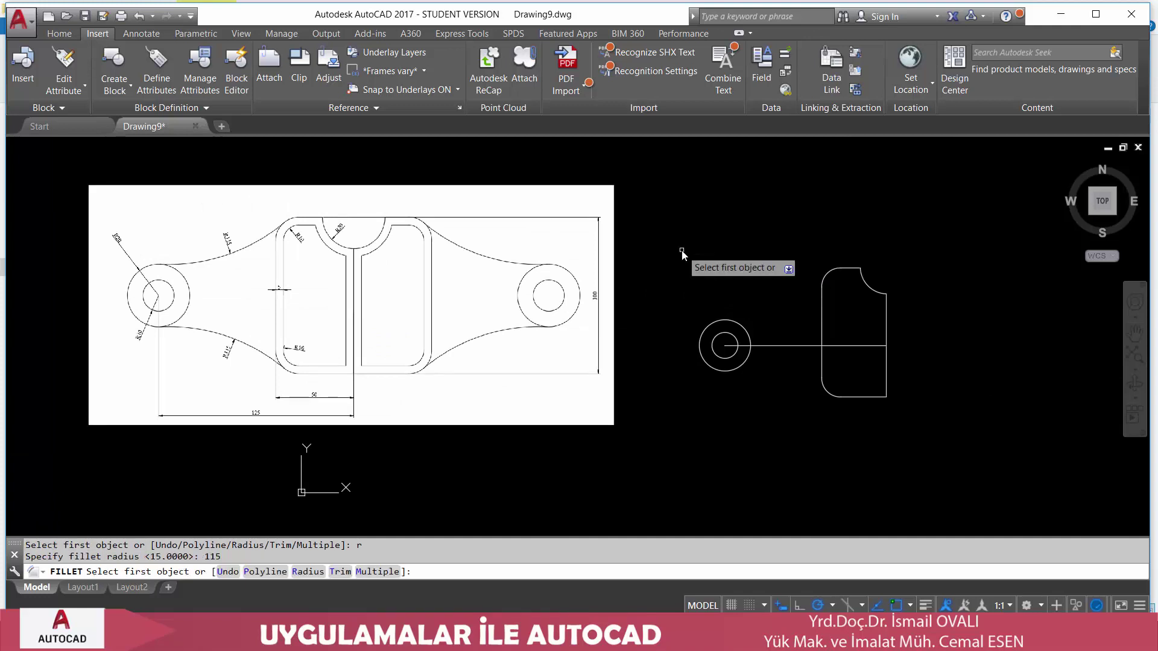
Fillet the left end circle to the top corner arc and the left edge, forming both arms.
{"action": "left_click", "coordinate": [743, 328]}
{"action": "left_click", "coordinate": [824, 276]}
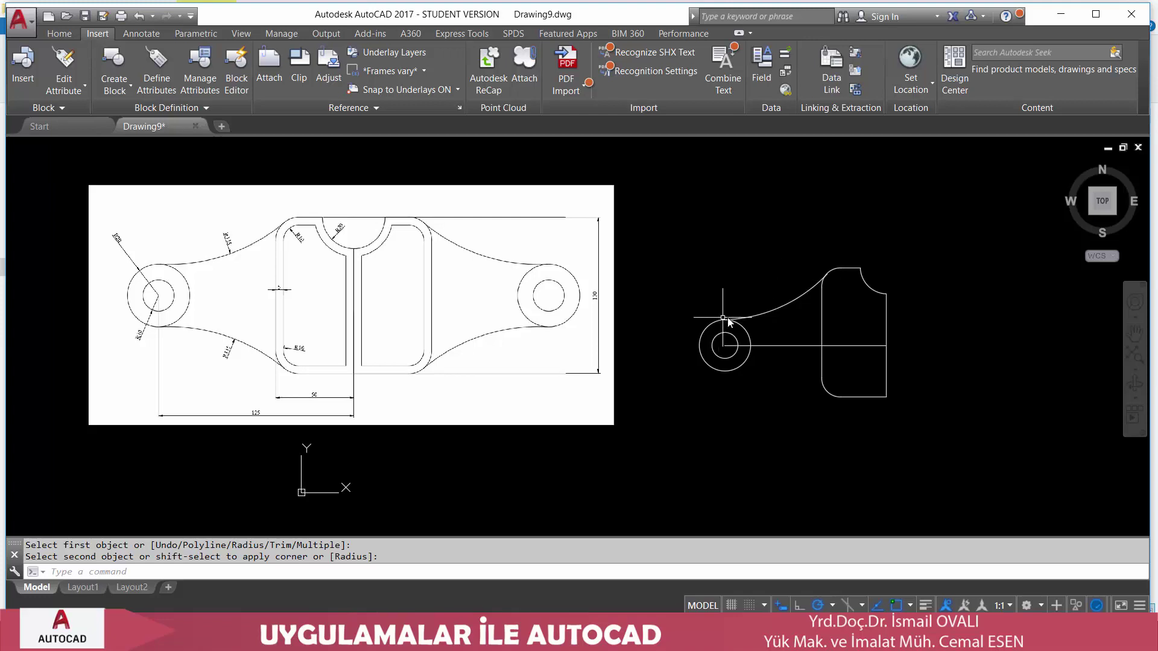
{"action": "key", "text": "Return"}
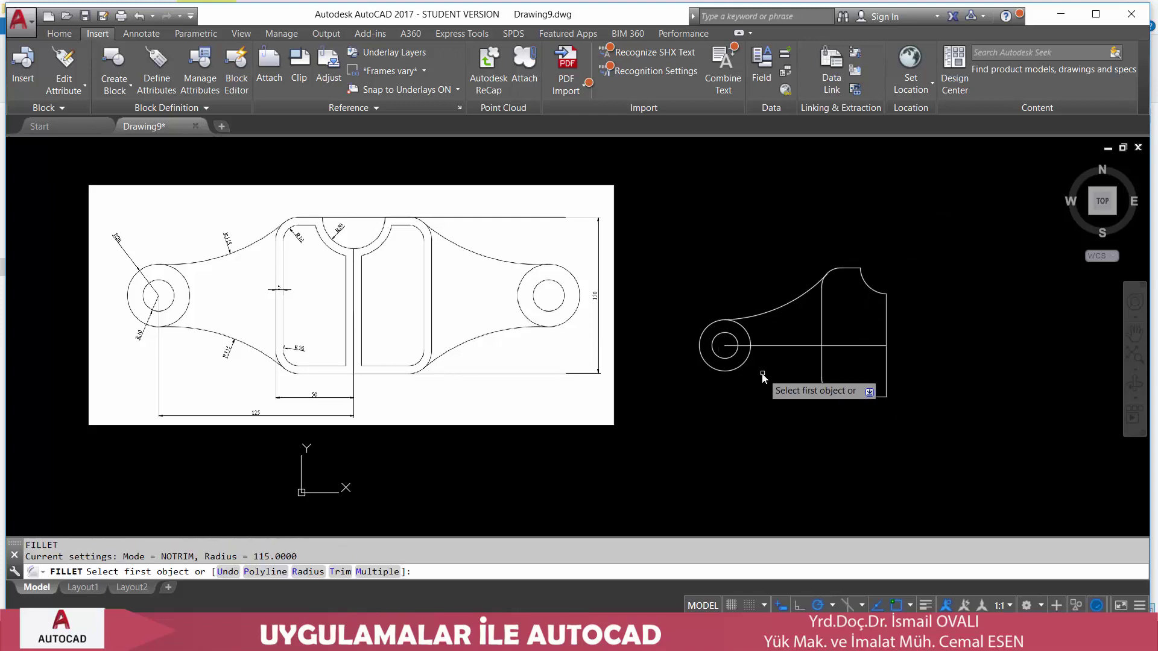
{"action": "left_click", "coordinate": [743, 364]}
{"action": "left_click", "coordinate": [827, 392]}
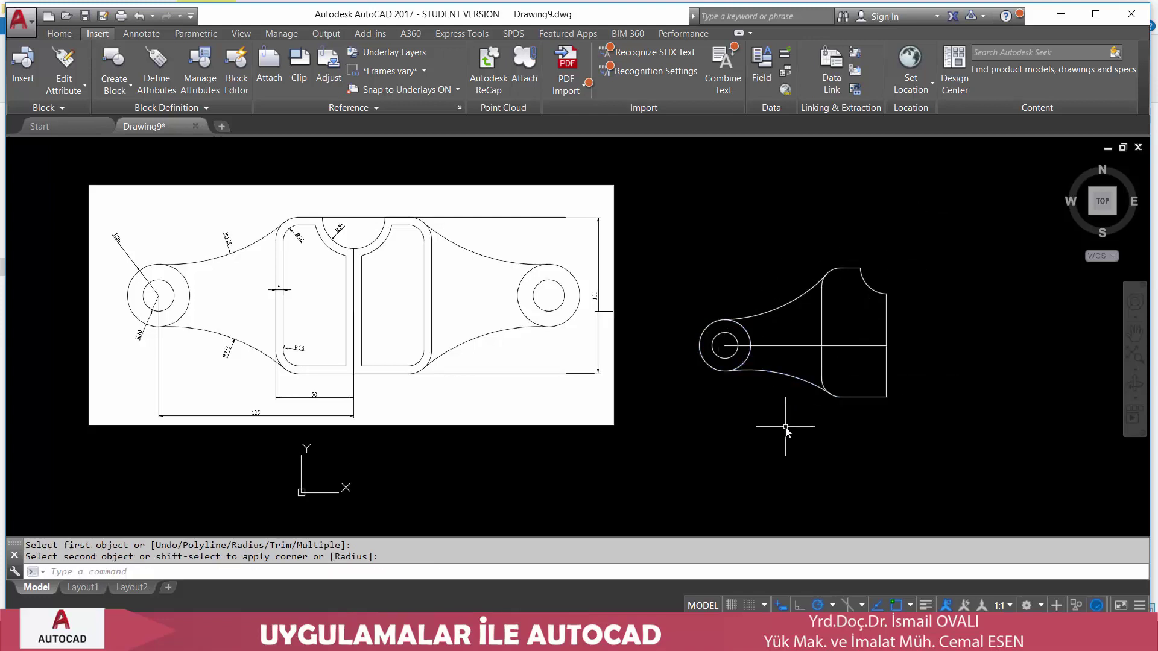
{"action": "middle_click_drag", "start_coordinate": [909, 316], "coordinate": [887, 330]}
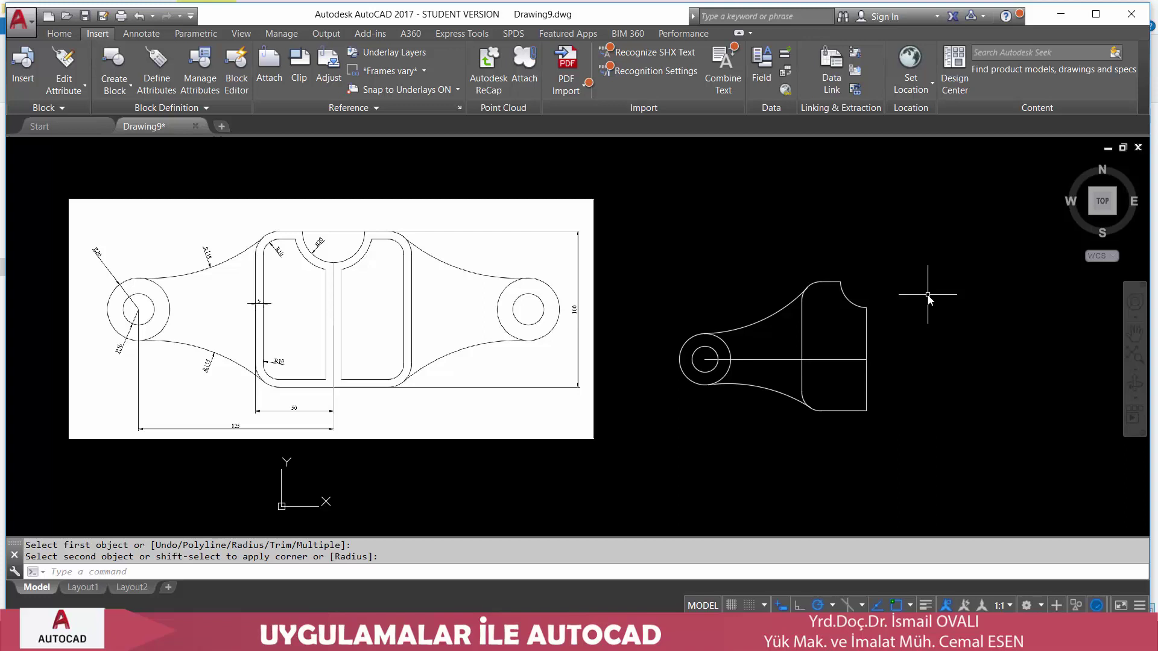
Convert the block's right edge into a polyline with PEDIT.
{"action": "type", "text": "PE"}
{"action": "key", "text": "Return"}
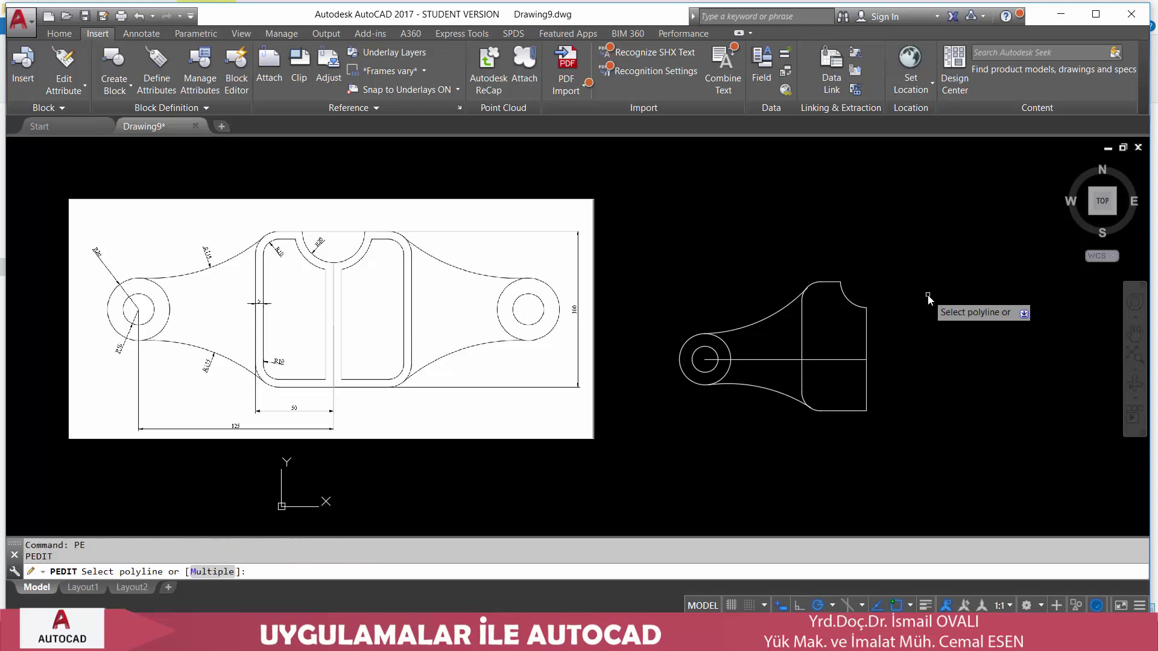
{"action": "left_click", "coordinate": [867, 335]}
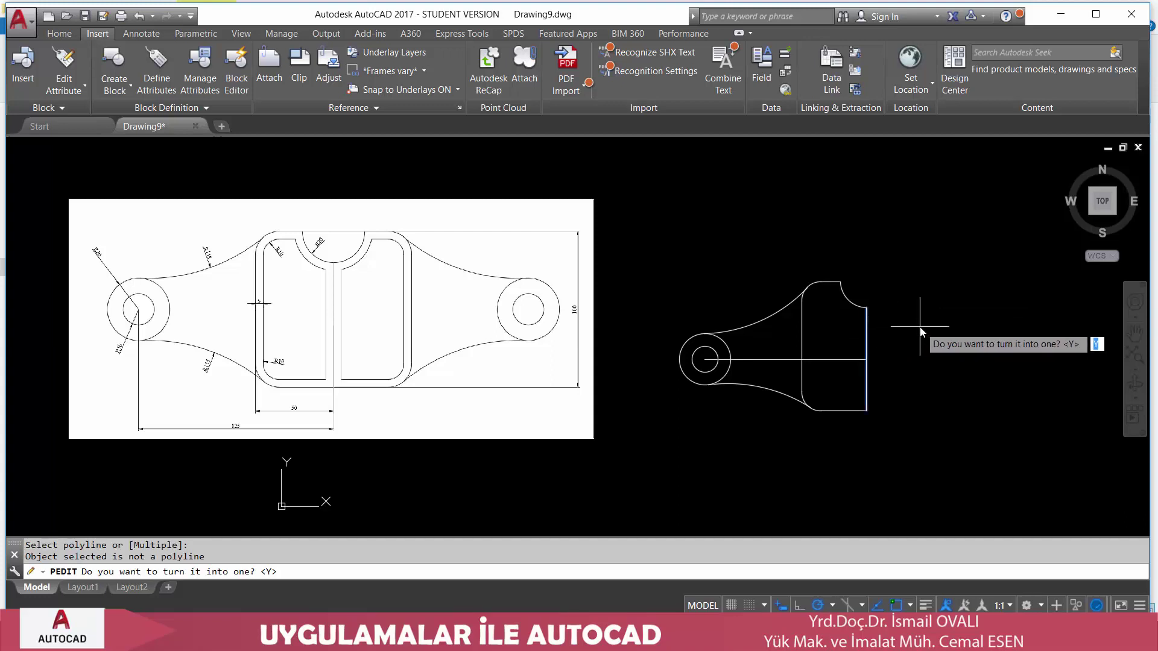
{"action": "key", "text": "Return"}
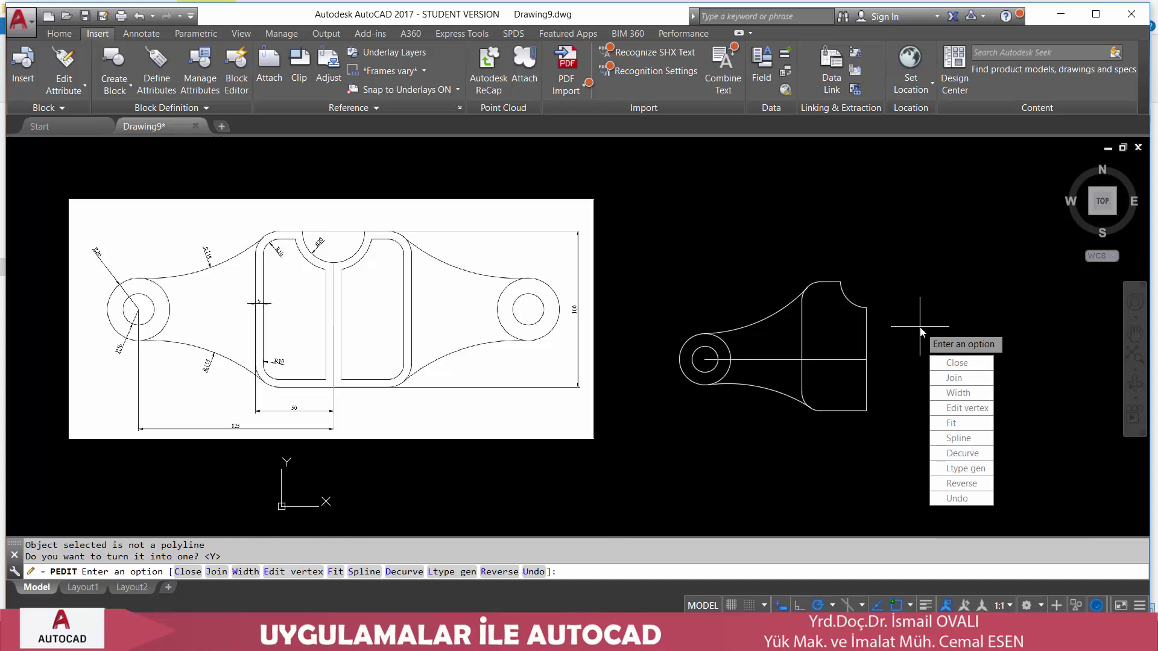
Join the notch arc, top line, corner arcs and left edge onto the polyline.
{"action": "type", "text": "j"}
{"action": "key", "text": "Return"}
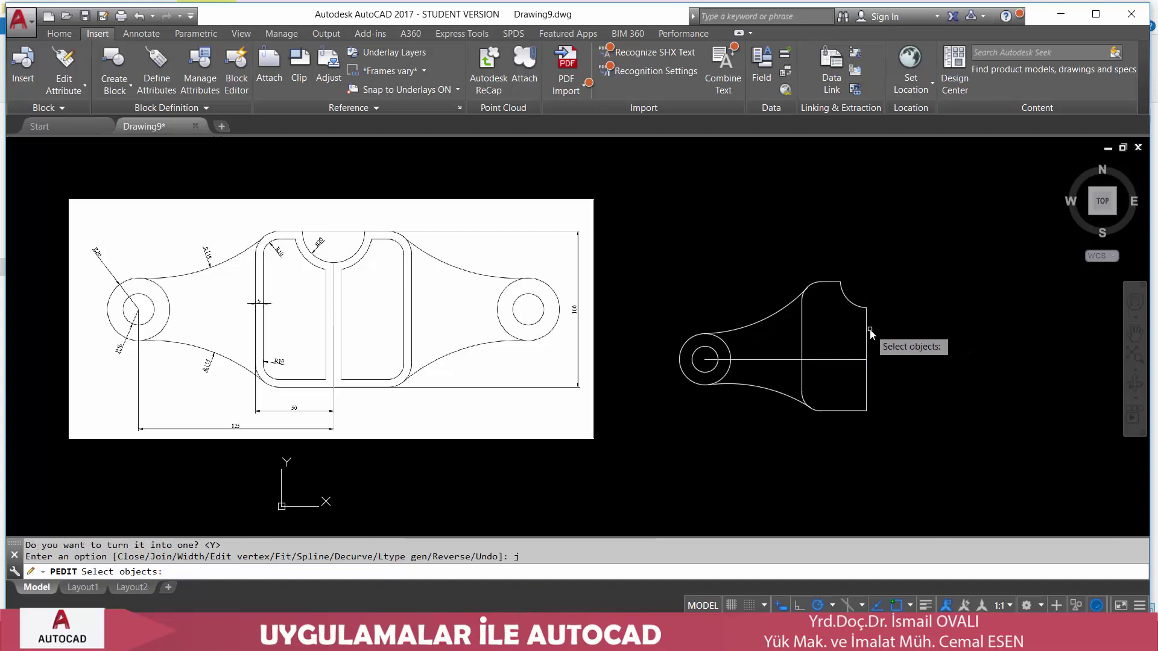
{"action": "left_click", "coordinate": [866, 331]}
{"action": "left_click", "coordinate": [853, 294]}
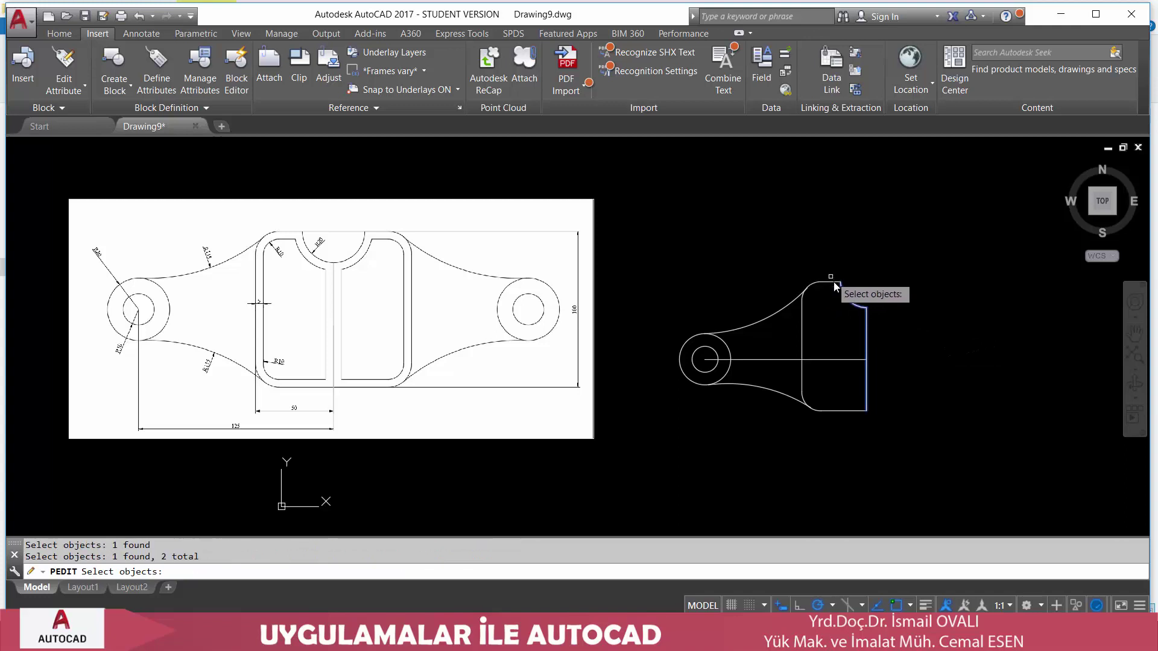
{"action": "left_click", "coordinate": [833, 283]}
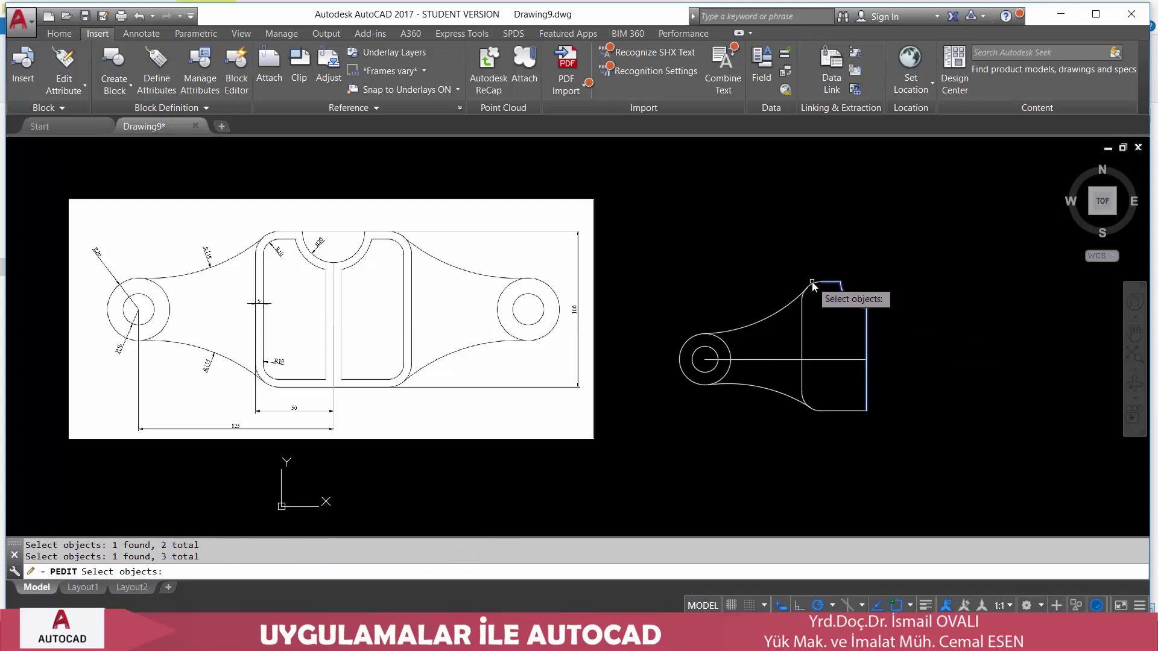
{"action": "left_click", "coordinate": [814, 283]}
{"action": "left_click", "coordinate": [803, 316]}
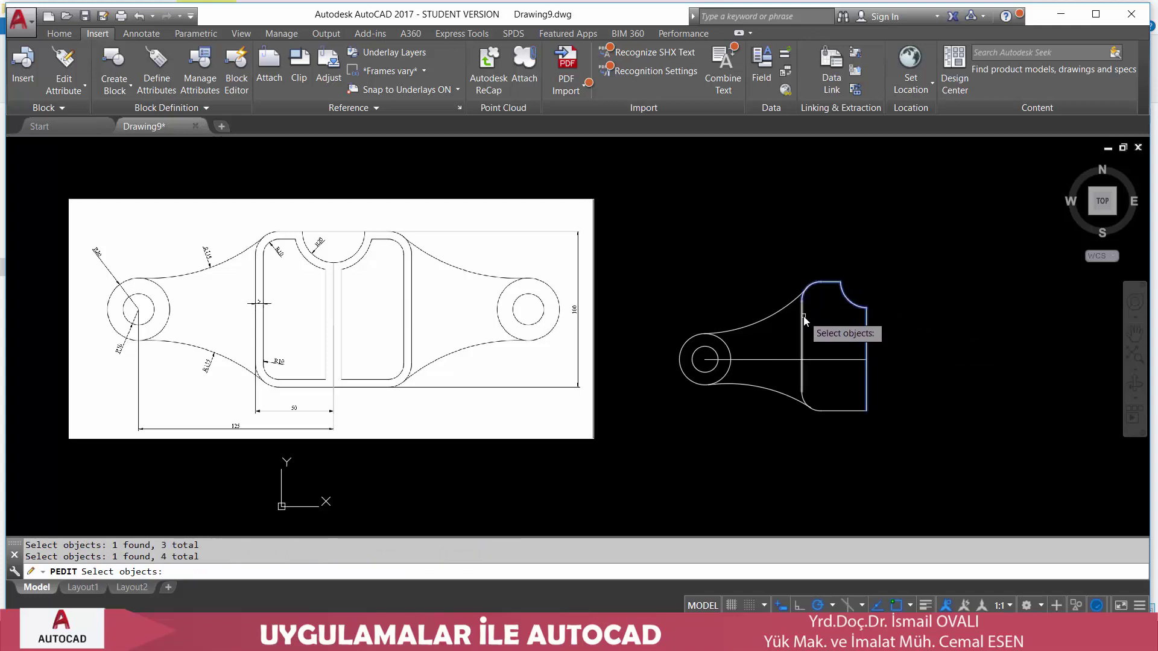
{"action": "left_click", "coordinate": [809, 408]}
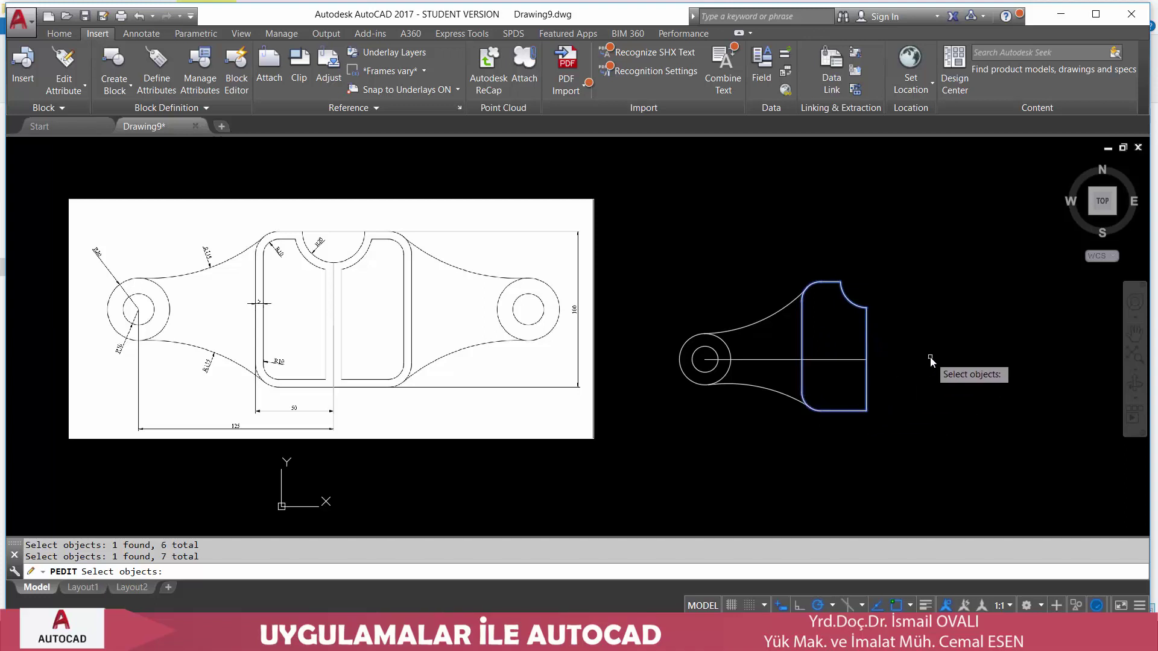
{"action": "key", "text": "Return"}
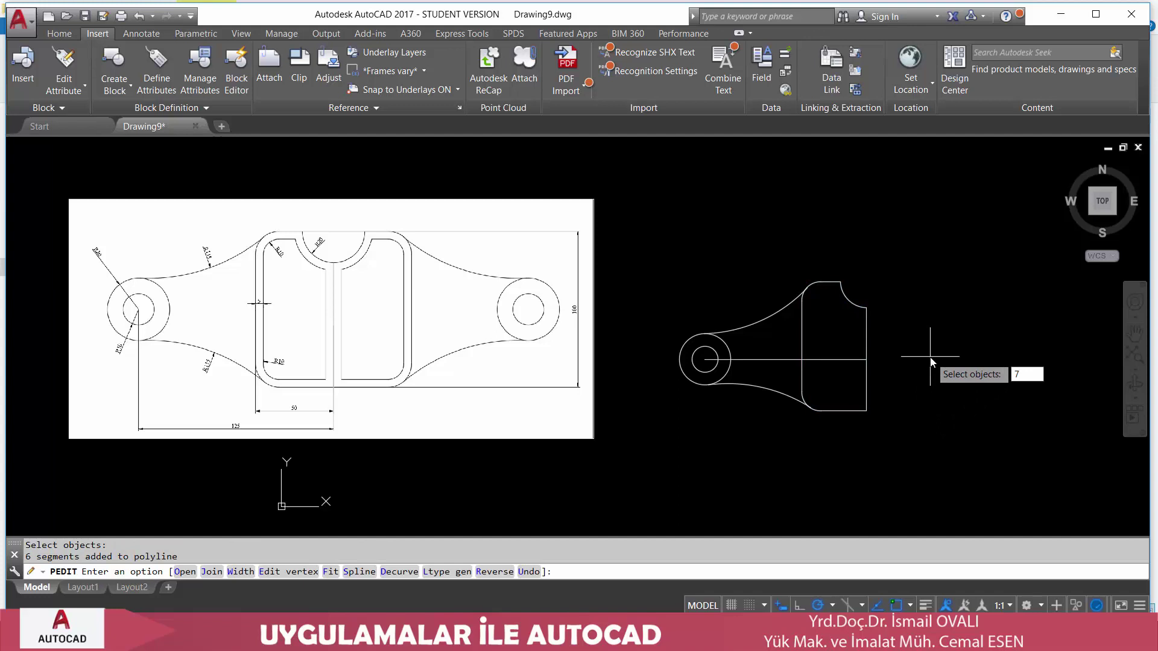
{"action": "right_click", "coordinate": [930, 356]}
{"action": "key", "text": "Escape"}
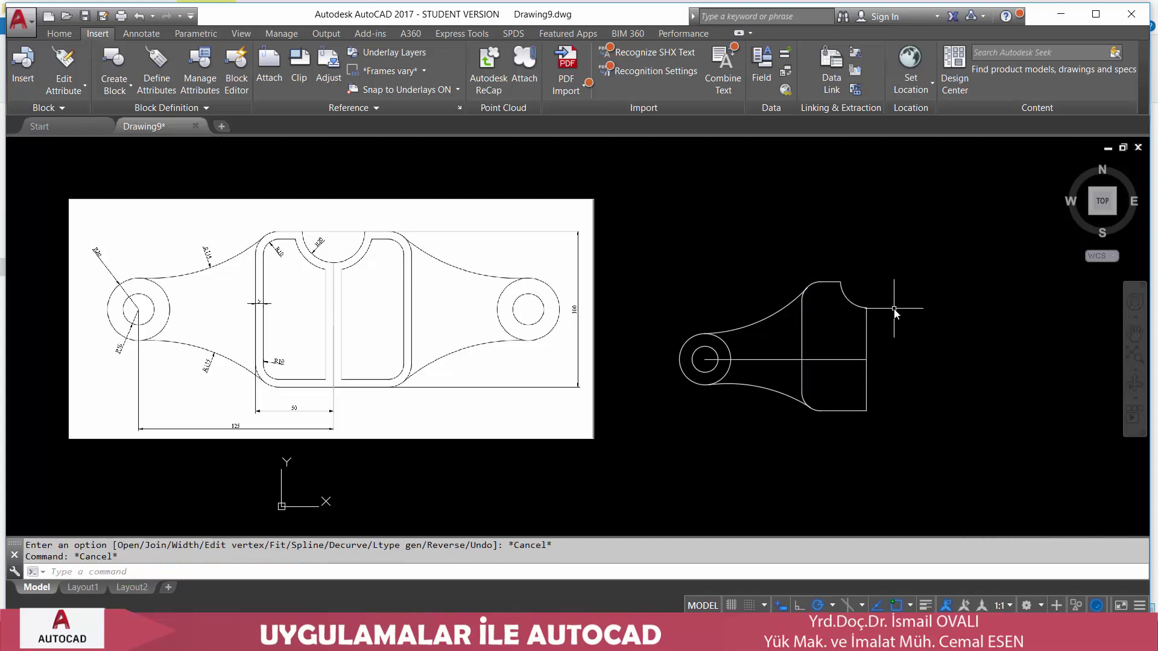
Offset the block outline 5 units inward and delete the horizontal 125 line.
{"action": "type", "text": "o"}
{"action": "key", "text": "Return"}
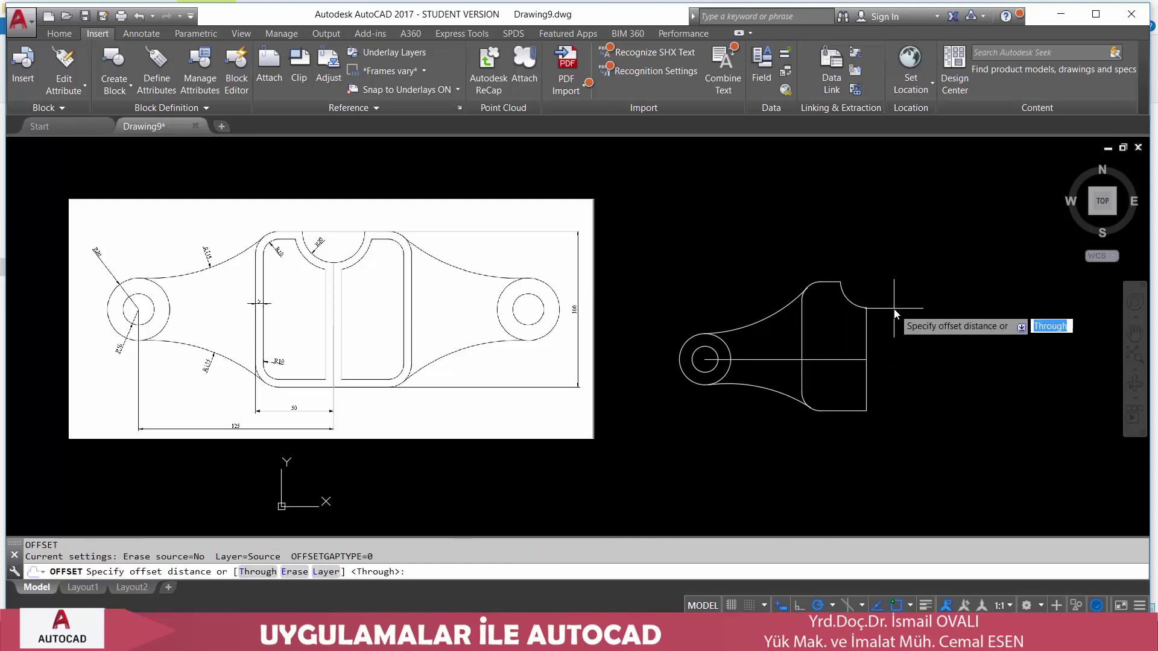
{"action": "type", "text": "5"}
{"action": "key", "text": "Return"}
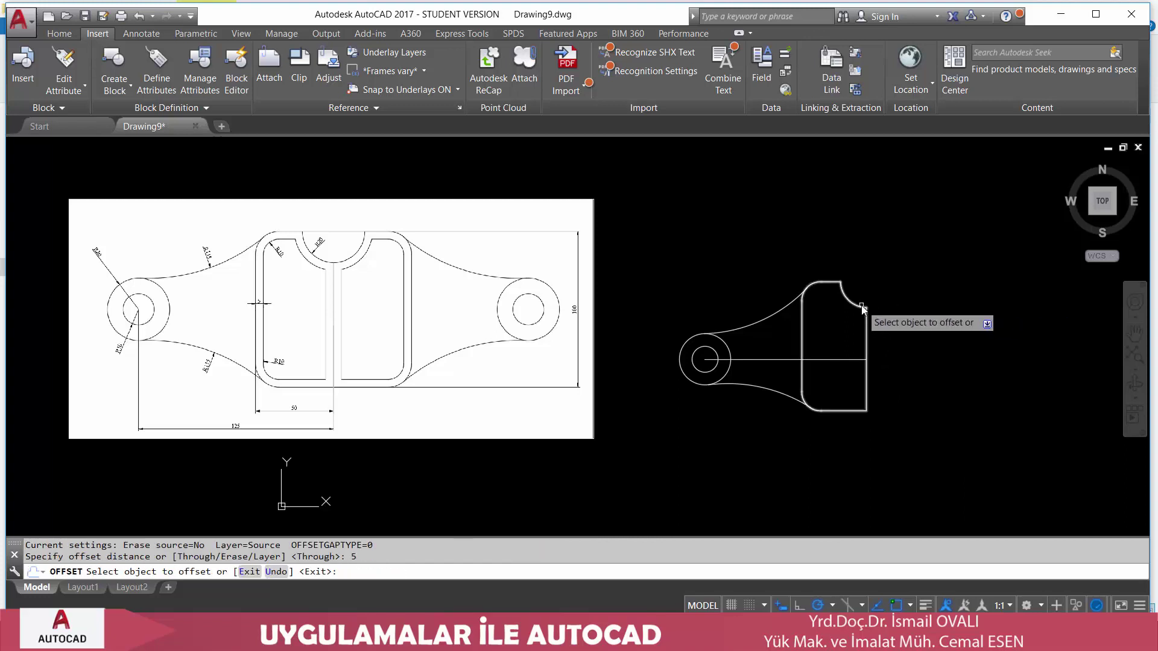
{"action": "left_click", "coordinate": [866, 315]}
{"action": "left_click", "coordinate": [838, 330]}
{"action": "right_click", "coordinate": [918, 270]}
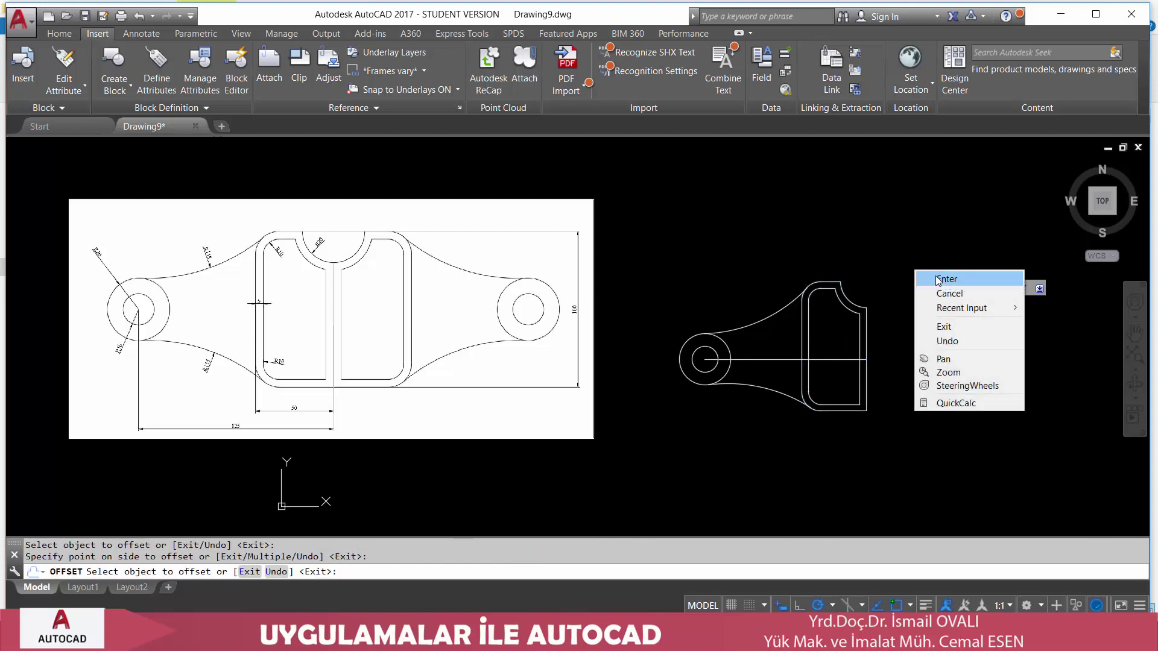
{"action": "left_click", "coordinate": [936, 278]}
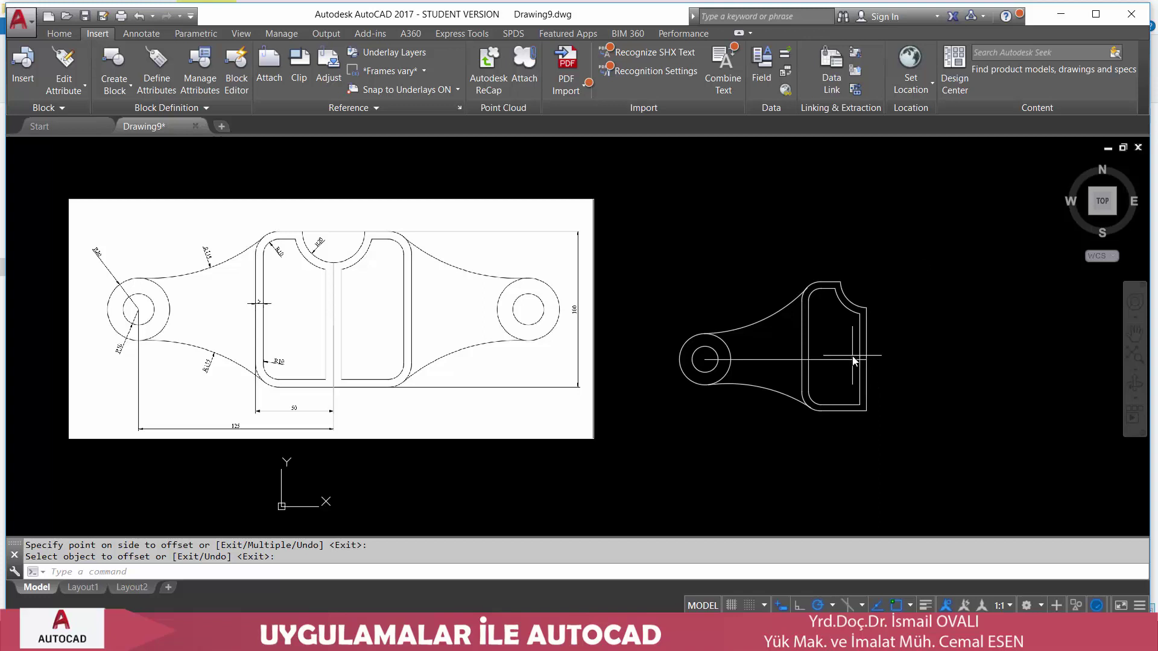
{"action": "left_click_drag", "start_coordinate": [852, 368], "coordinate": [845, 358]}
{"action": "key", "text": "Delete"}
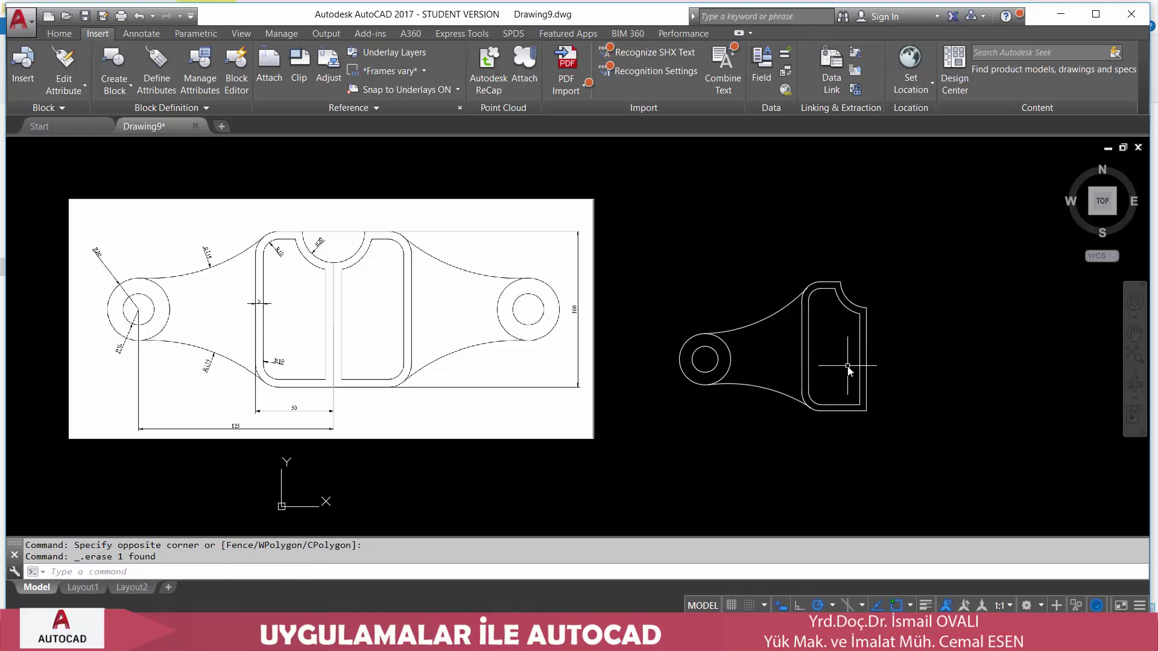
Mirror the window-selected half-bracket about its vertical right edge, keeping the source objects.
{"action": "type", "text": "m"}
{"action": "key", "text": "Return"}
{"action": "left_click", "coordinate": [917, 438]}
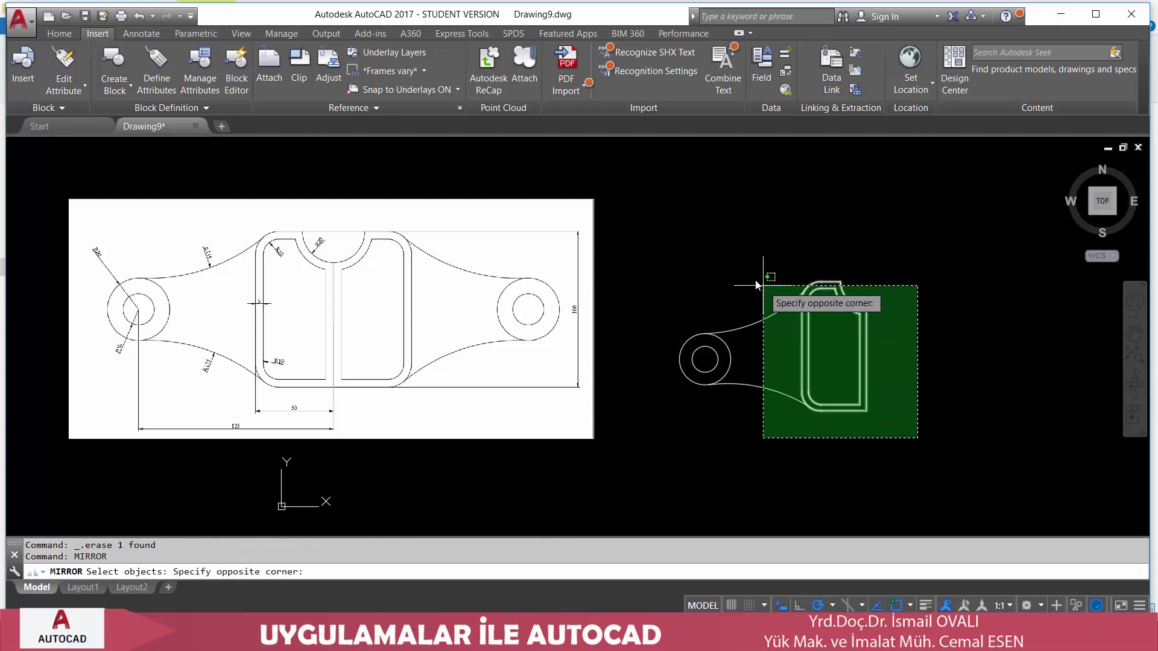
{"action": "left_click", "coordinate": [662, 256]}
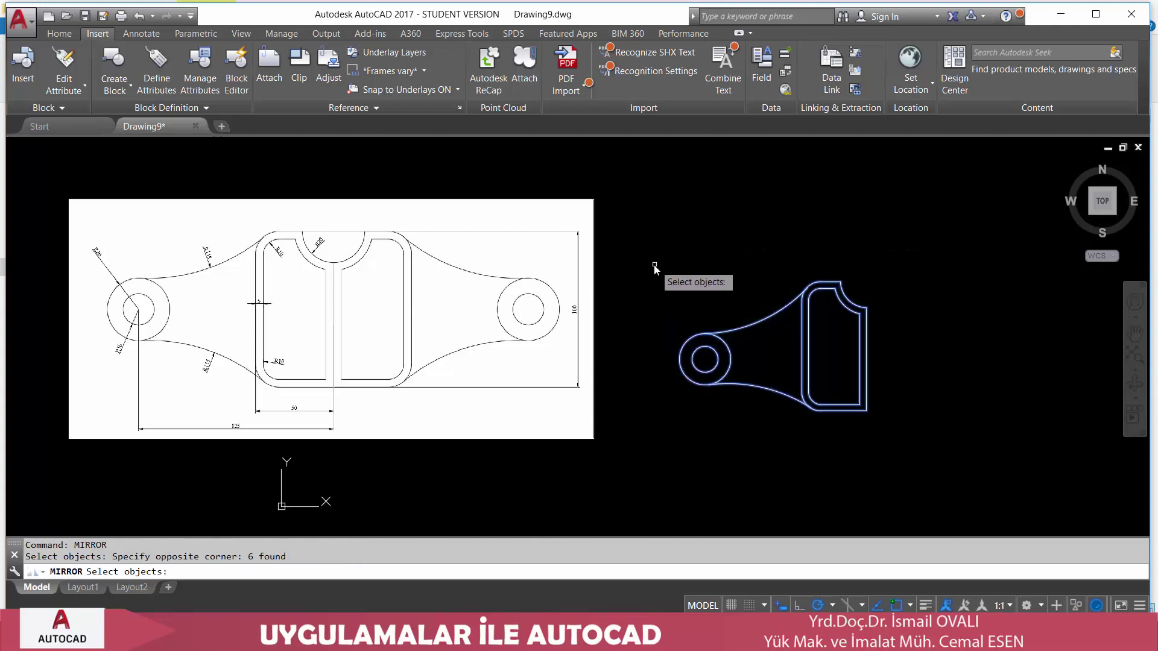
{"action": "key", "text": "Return"}
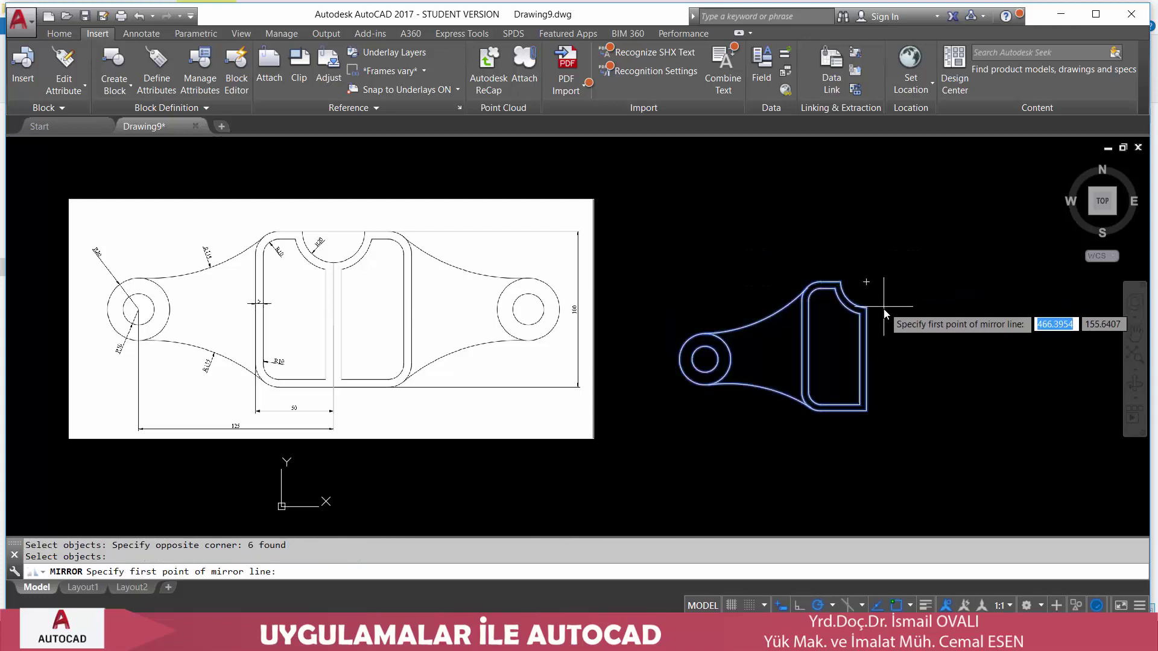
{"action": "left_click", "coordinate": [867, 308]}
{"action": "left_click", "coordinate": [866, 412]}
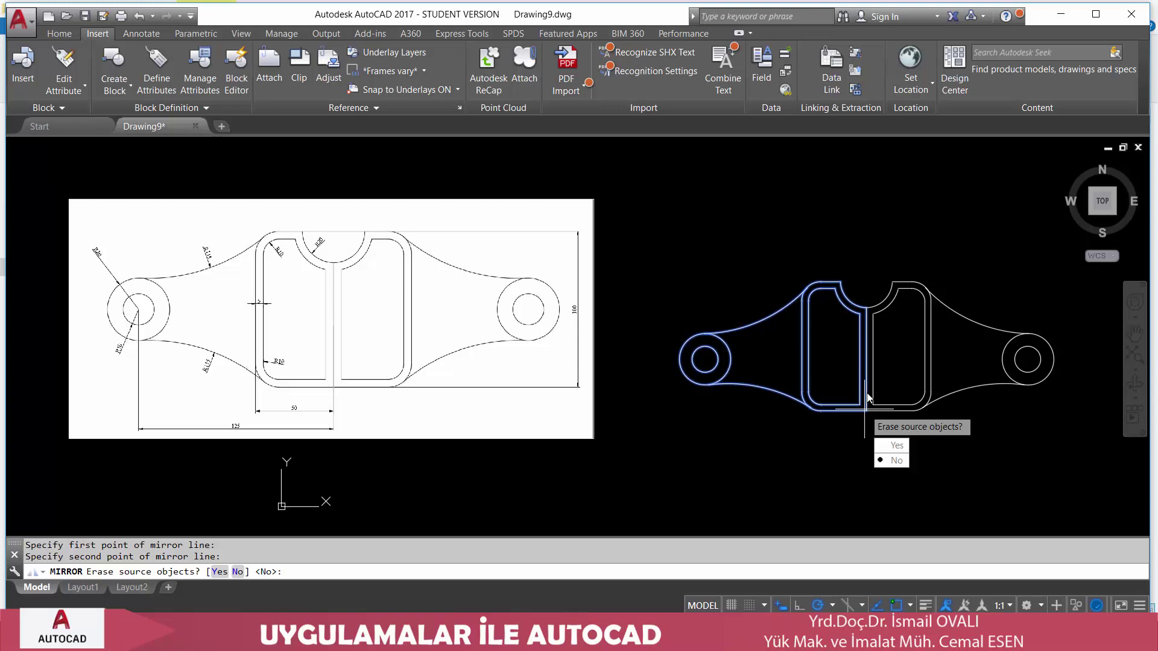
{"action": "key", "text": "Return"}
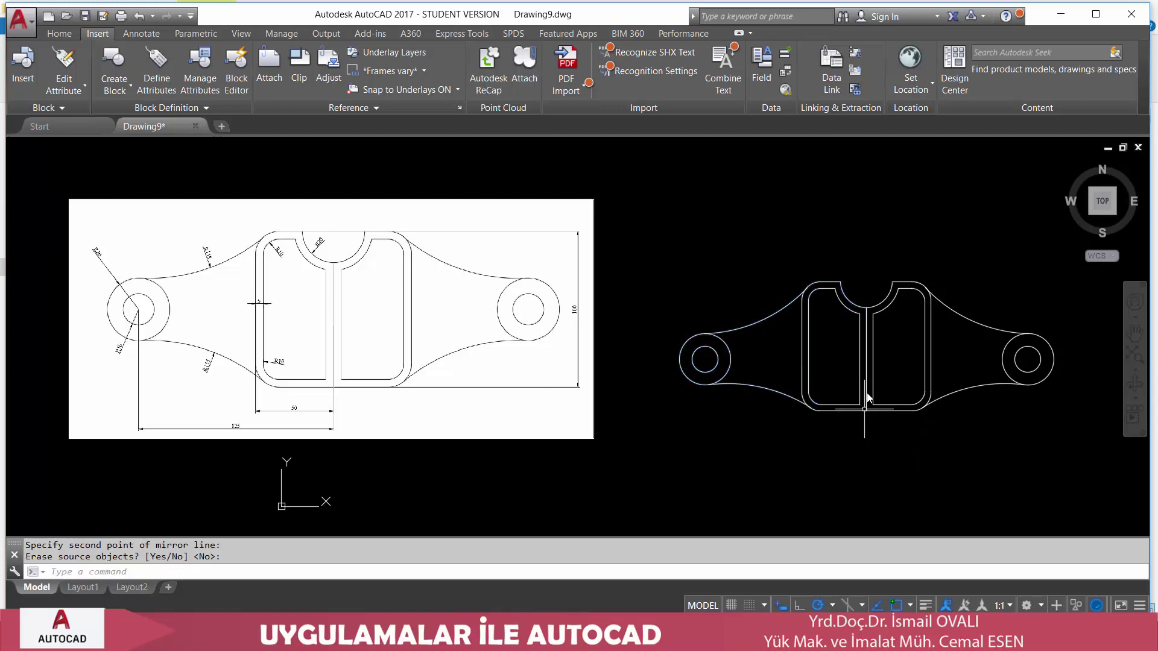